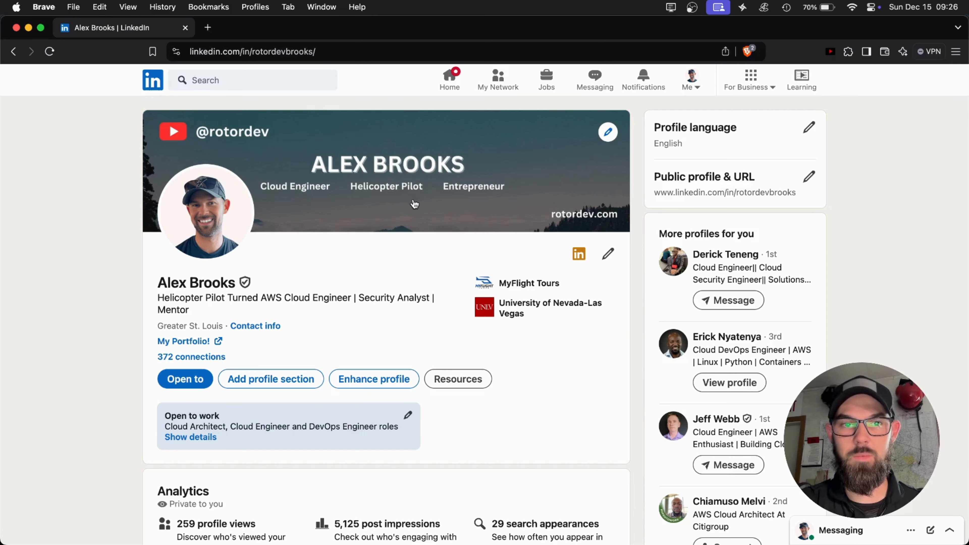
Switch to Canva and create a new custom-size design of 1584 x 396 px.
key(super+Tab)
key(super+Tab)
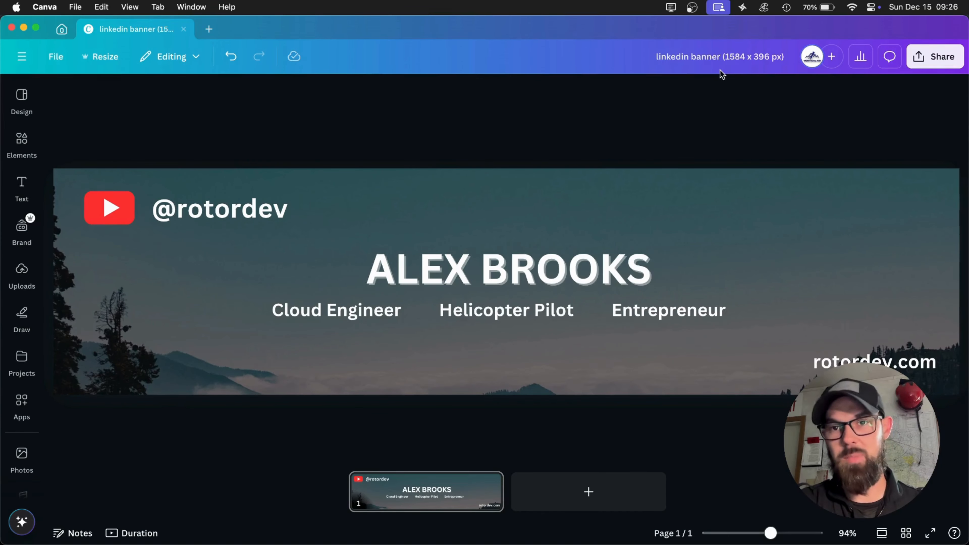
click(210, 30)
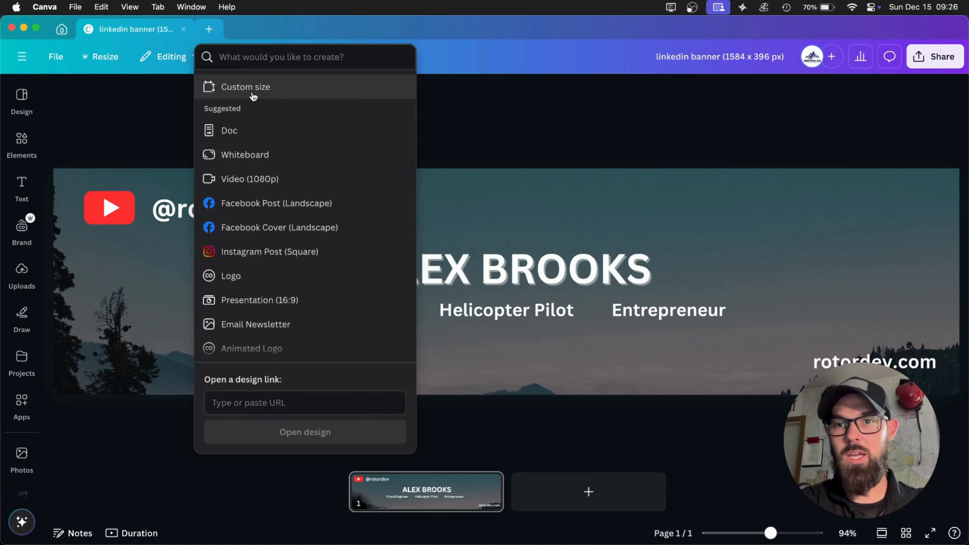
click(253, 96)
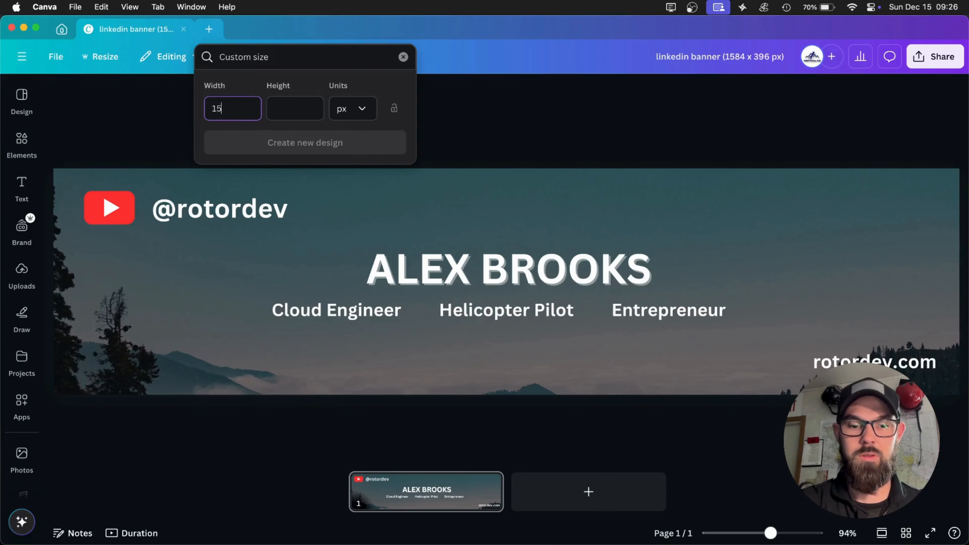
key(Tab)
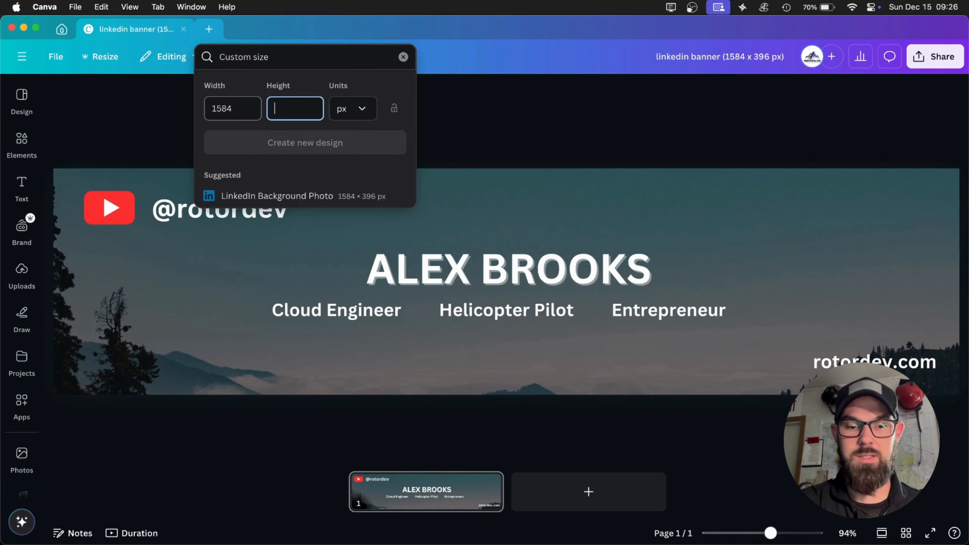
text(396)
click(258, 145)
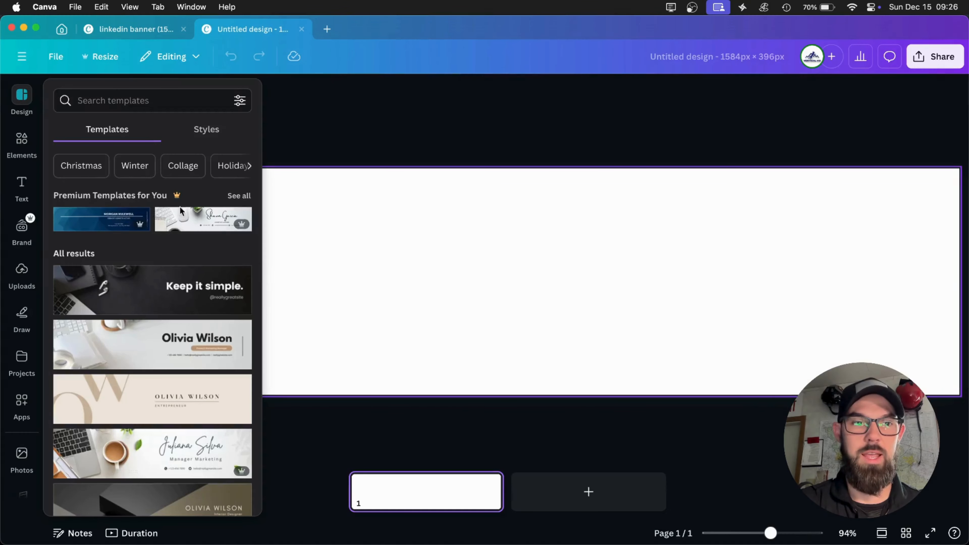
Set the background colour of the blank banner page to solid black.
click(324, 273)
click(469, 92)
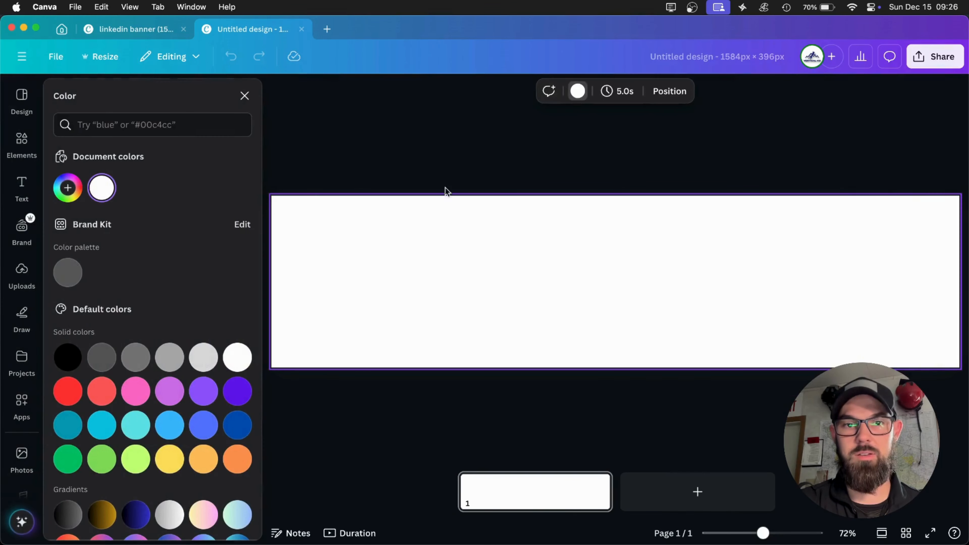
click(68, 357)
click(365, 144)
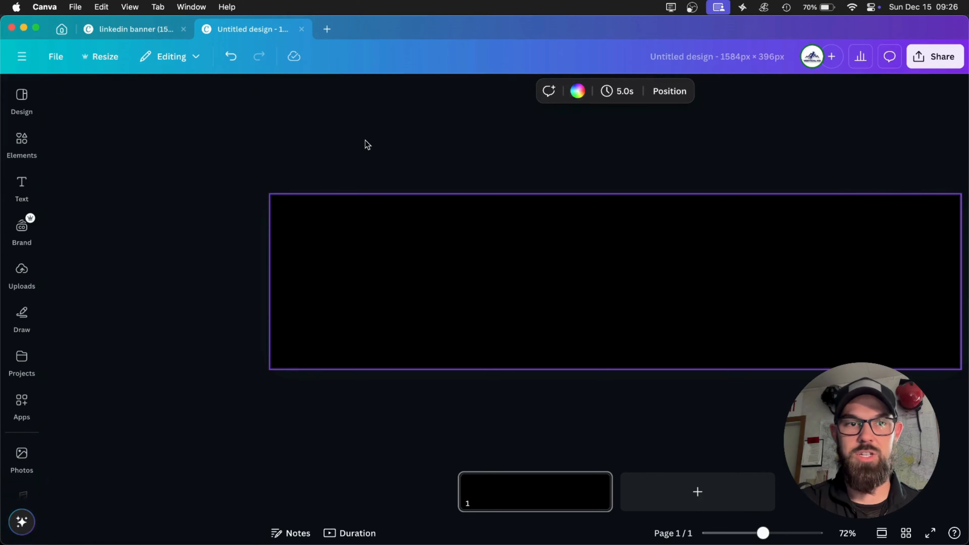
Check the existing linkedin banner design for reference and browse the available banner templates for the new design.
click(115, 31)
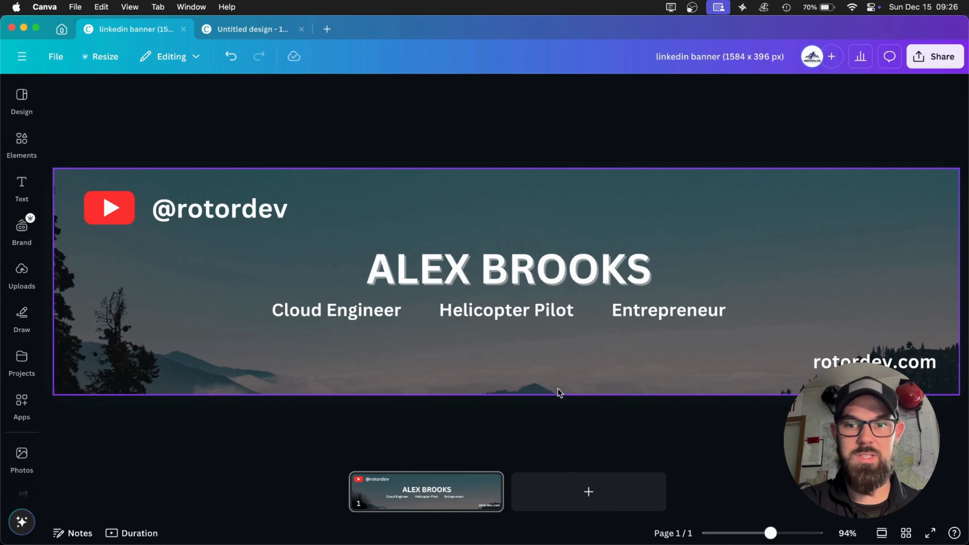
click(263, 32)
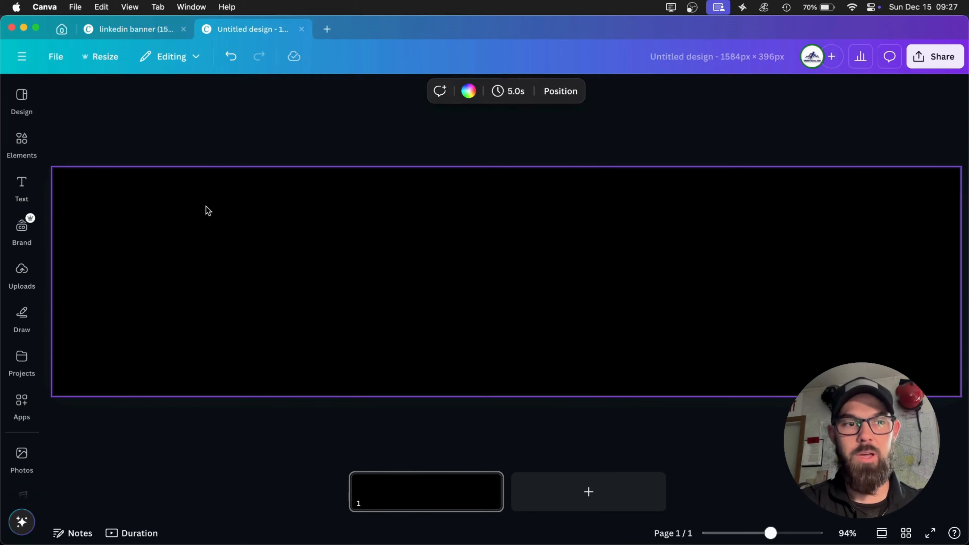
click(21, 99)
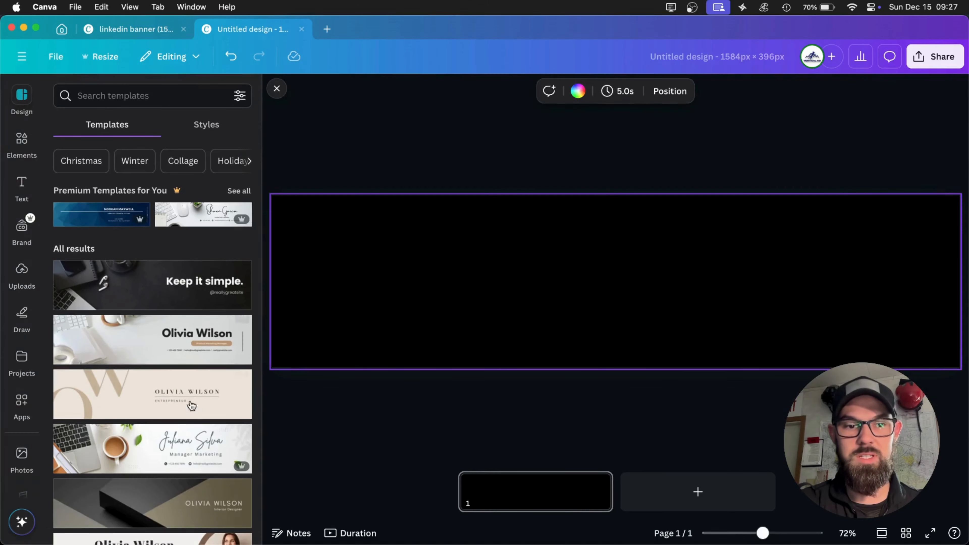
scroll(192, 406, down, 15)
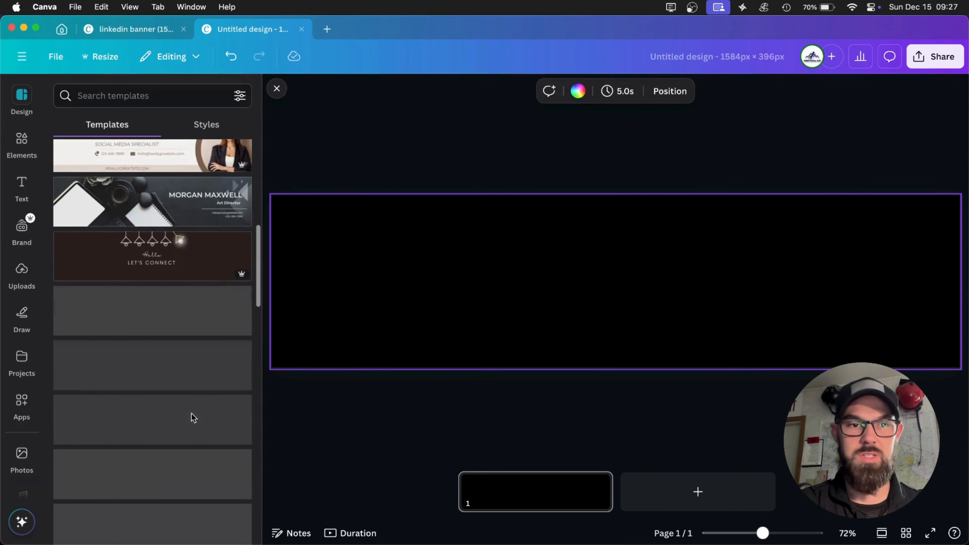
scroll(168, 458, down, 2)
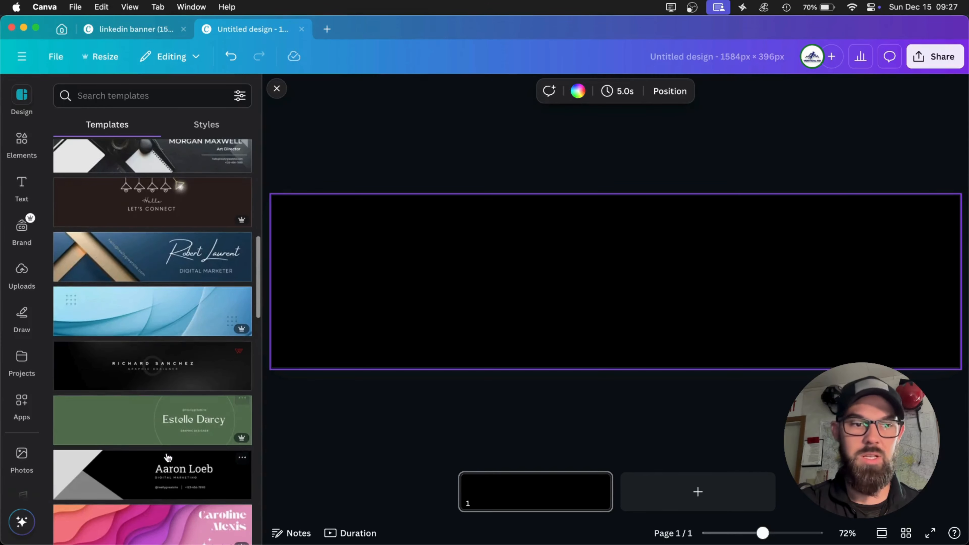
scroll(21, 410, down, 3)
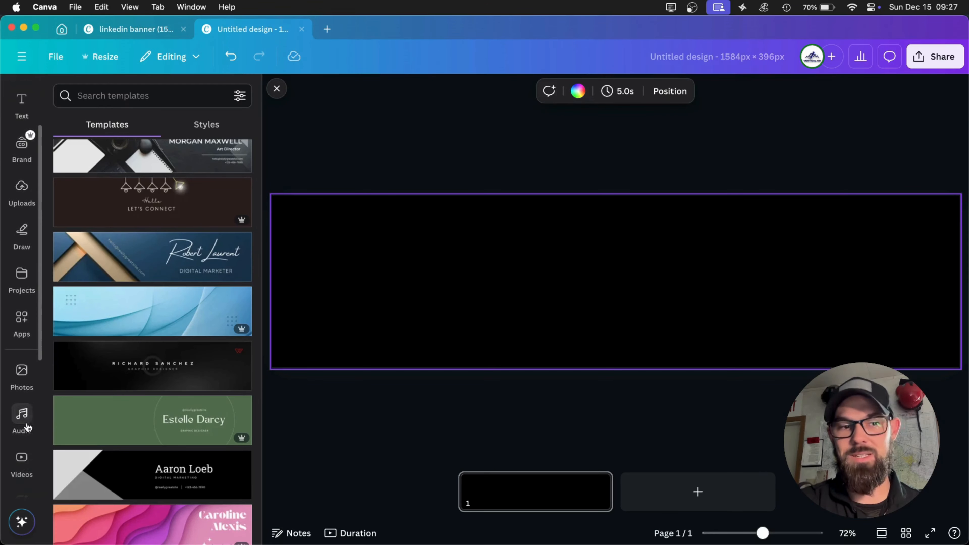
Add the recently used photo of the sun over clouds and enlarge it to span the full banner width.
click(21, 372)
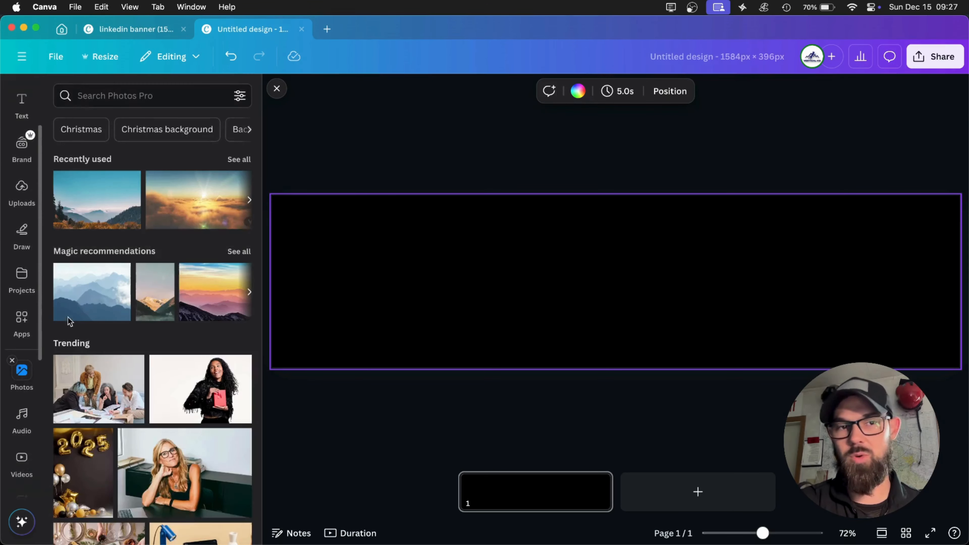
click(172, 211)
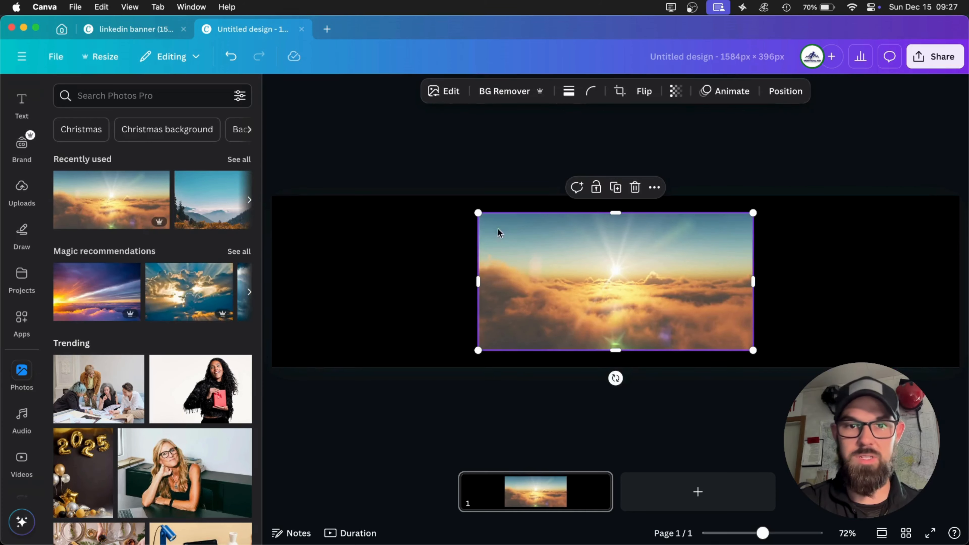
drag(478, 212, 261, 212)
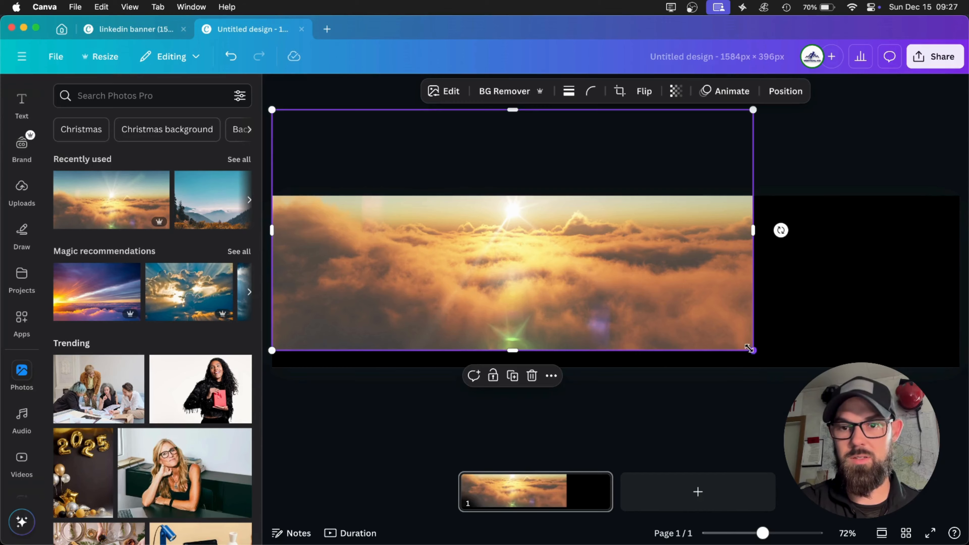
drag(749, 348, 965, 408)
drag(951, 449, 960, 454)
click(784, 404)
click(738, 255)
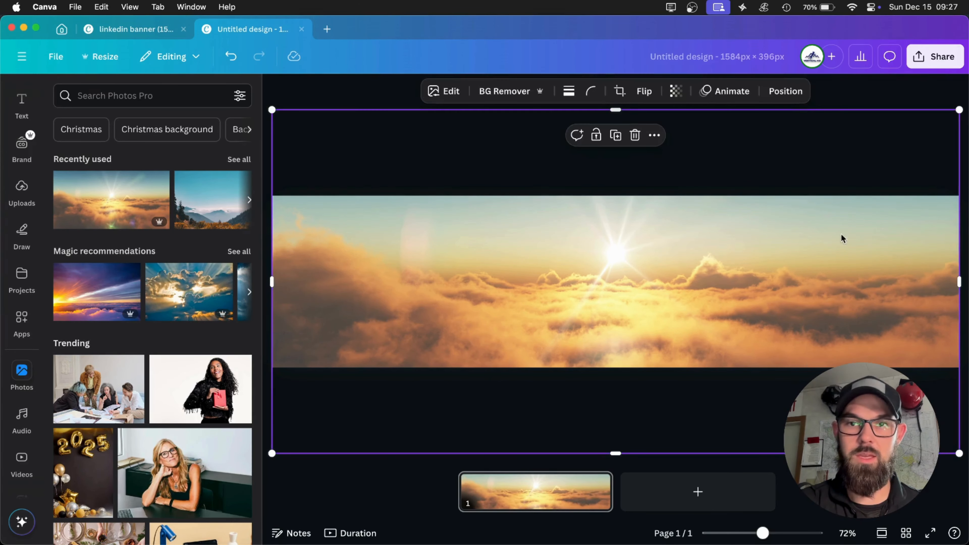
Set the transparency of the cloud photo to 68 so the black background darkens it.
click(677, 92)
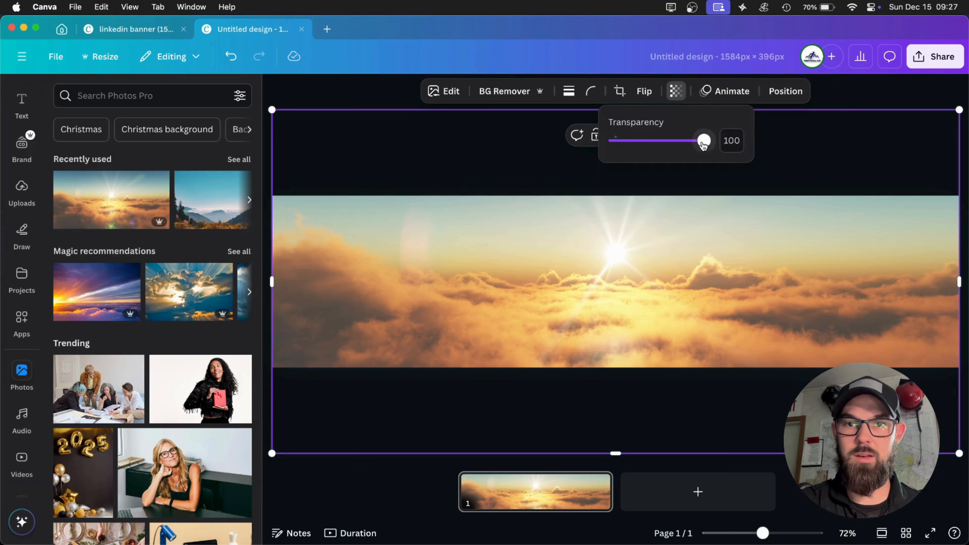
drag(703, 140, 676, 141)
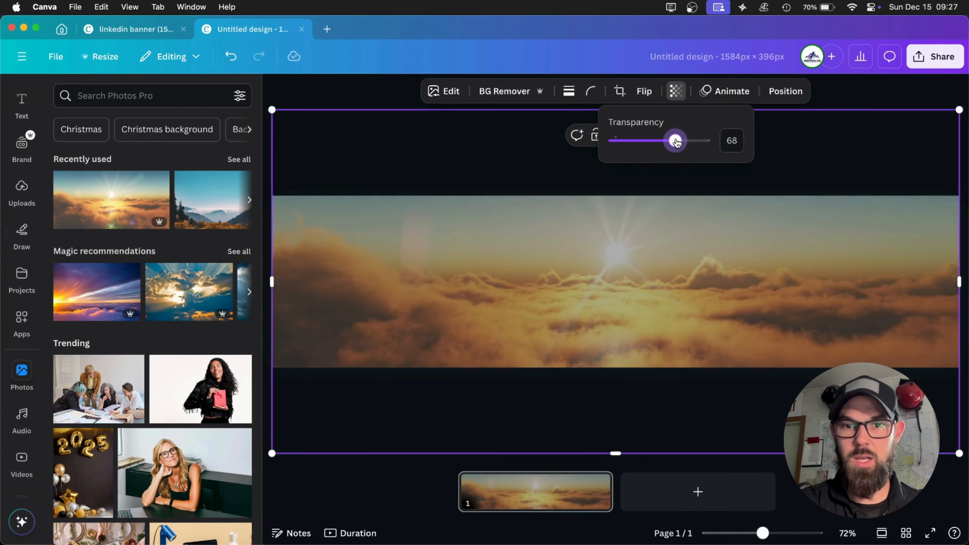
click(512, 178)
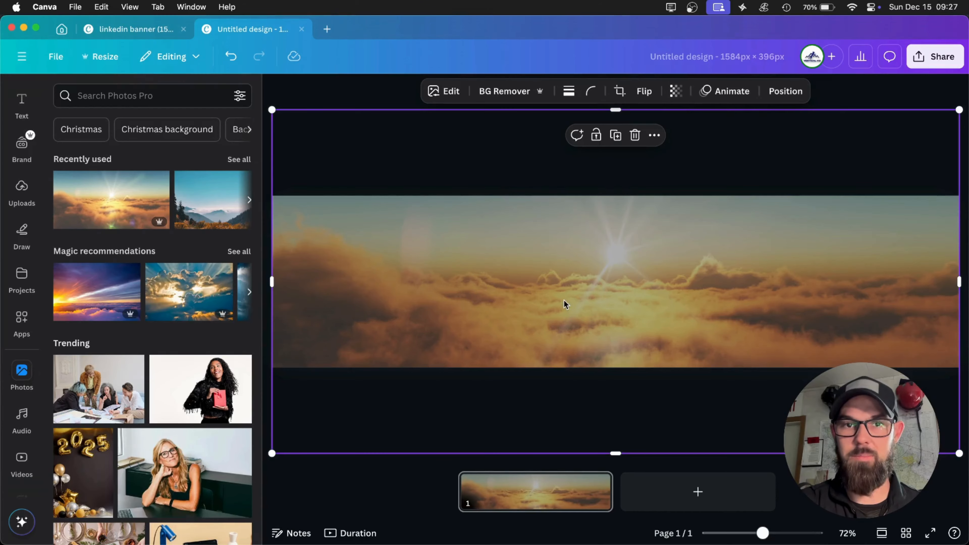
Move the cloud photo down to expose the page background and set the background colour to white.
drag(478, 195, 504, 357)
click(415, 248)
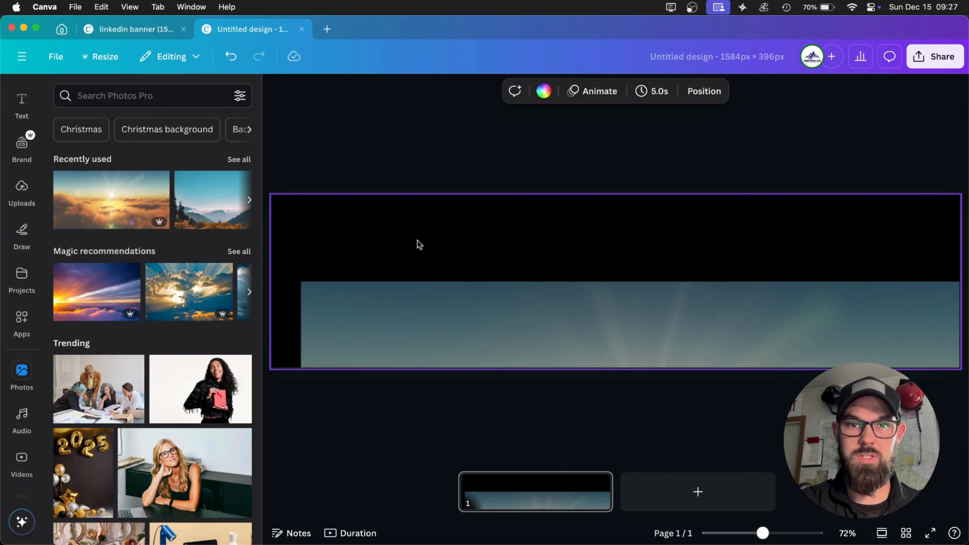
click(544, 92)
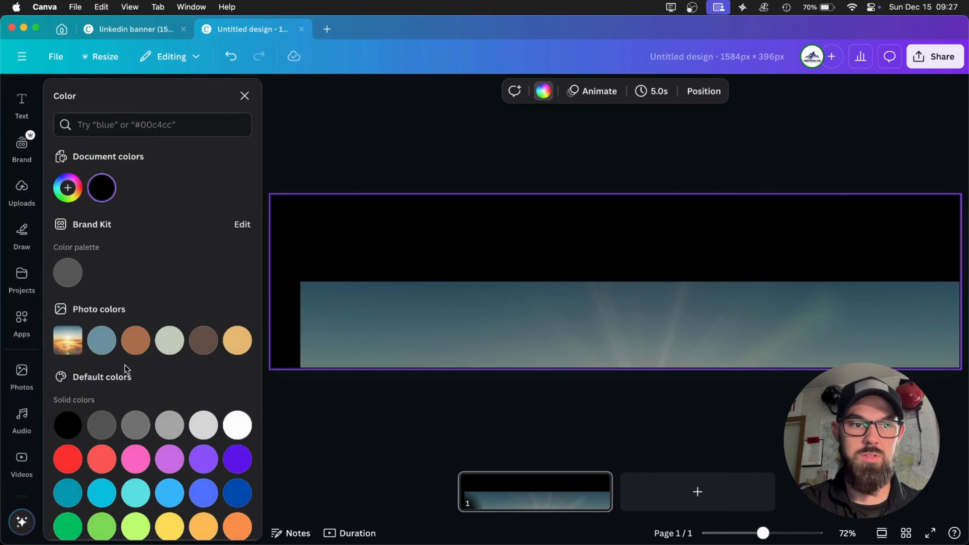
click(237, 425)
click(477, 300)
drag(472, 296, 485, 277)
Set the page background back to black and move the cloud photo back over the whole banner.
click(459, 226)
click(544, 91)
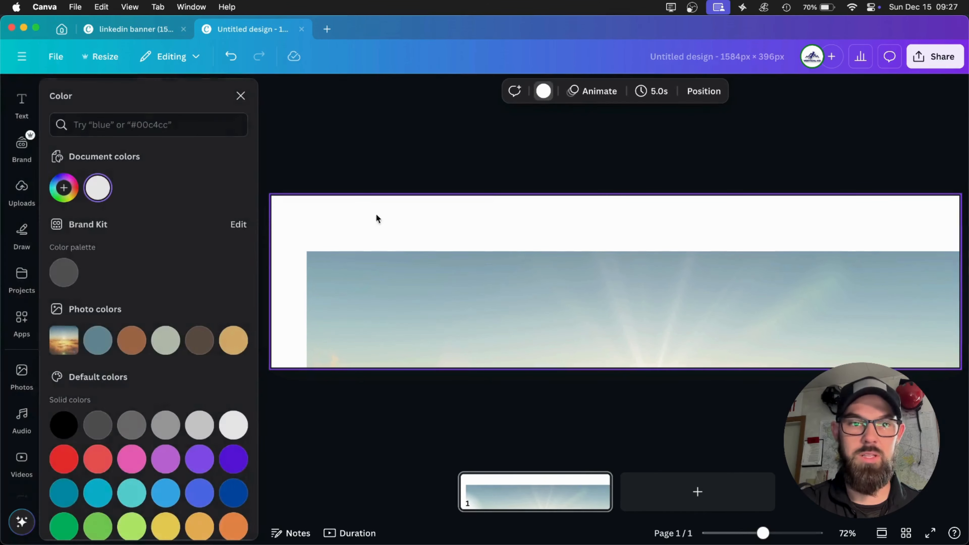
click(68, 425)
drag(485, 299, 458, 168)
click(374, 94)
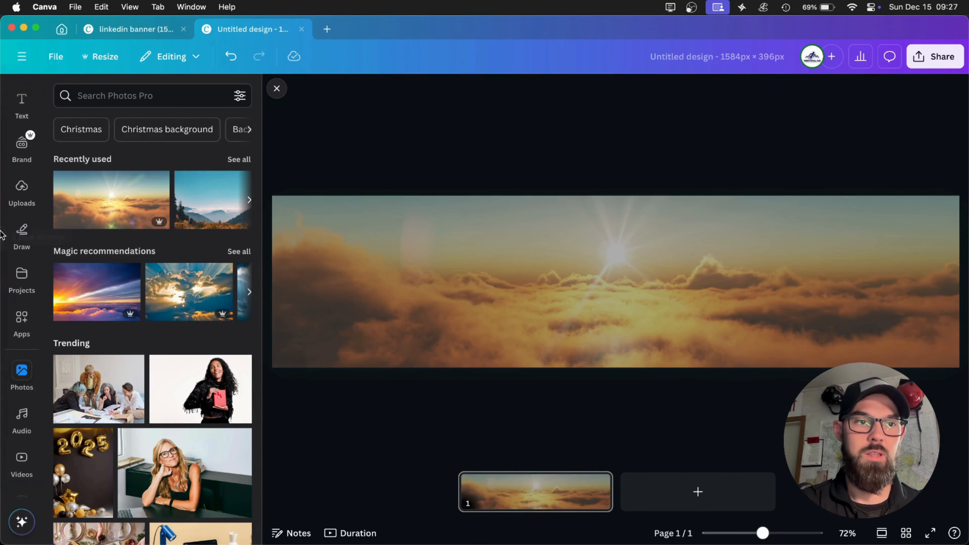
Add a heading to the banner containing the person's full name in capital letters.
click(22, 105)
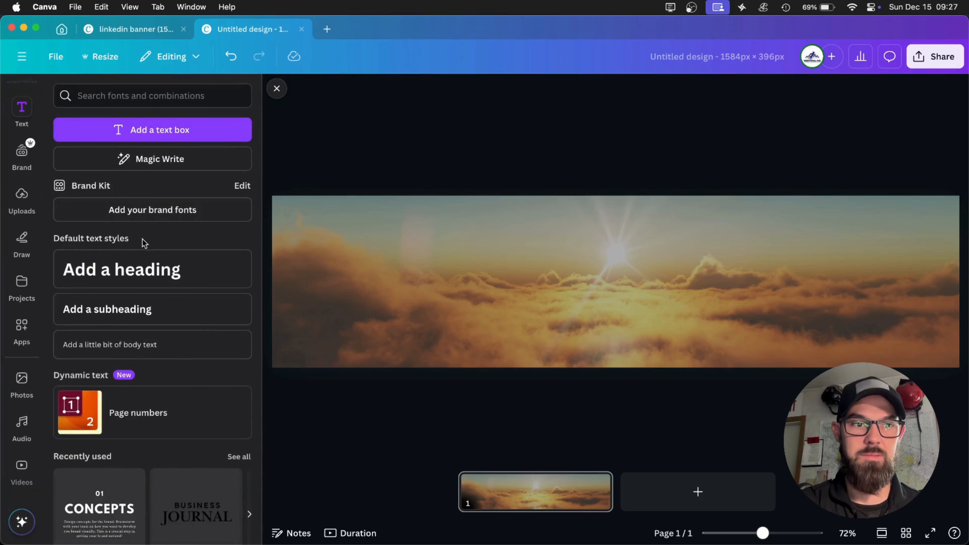
click(149, 267)
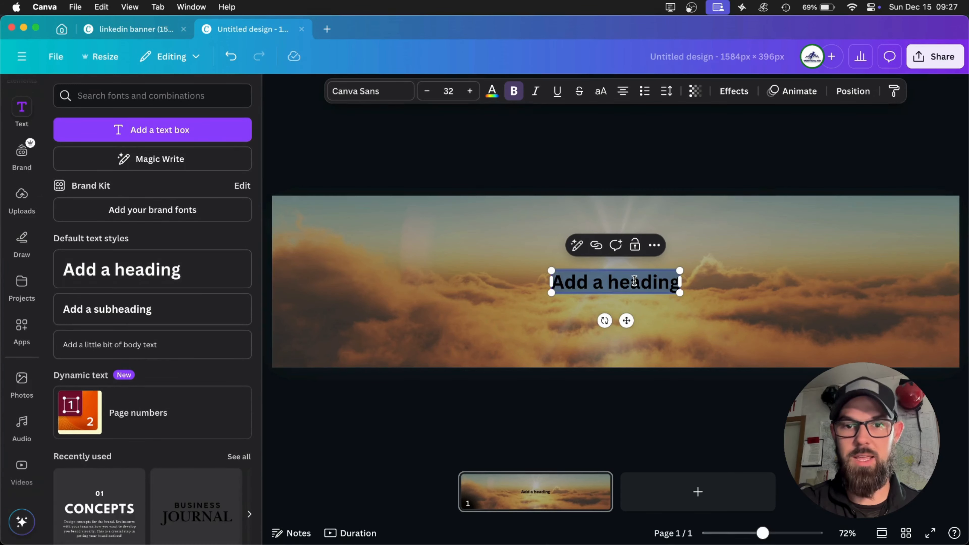
text(J)
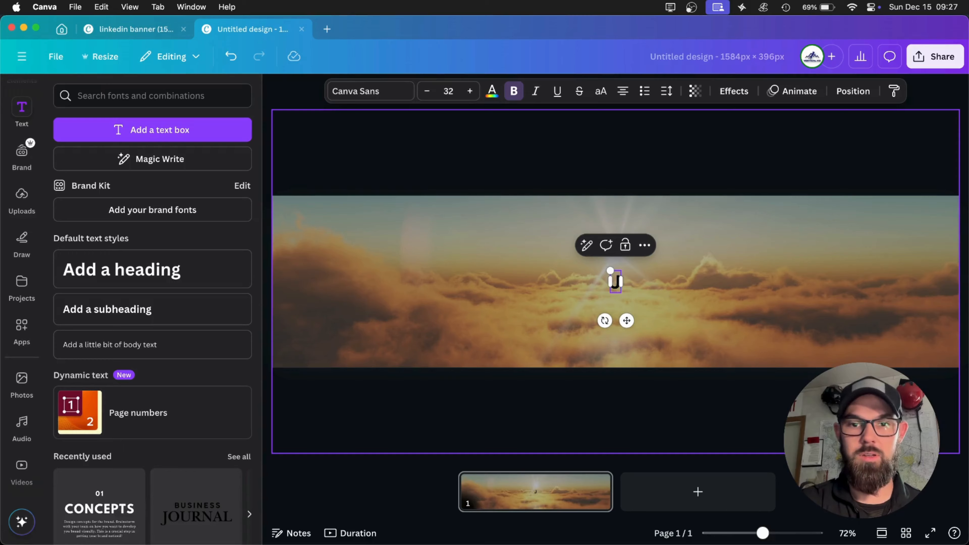
text(ohn)
key(BackSpace)
key(BackSpace)
key(BackSpace)
text(OH)
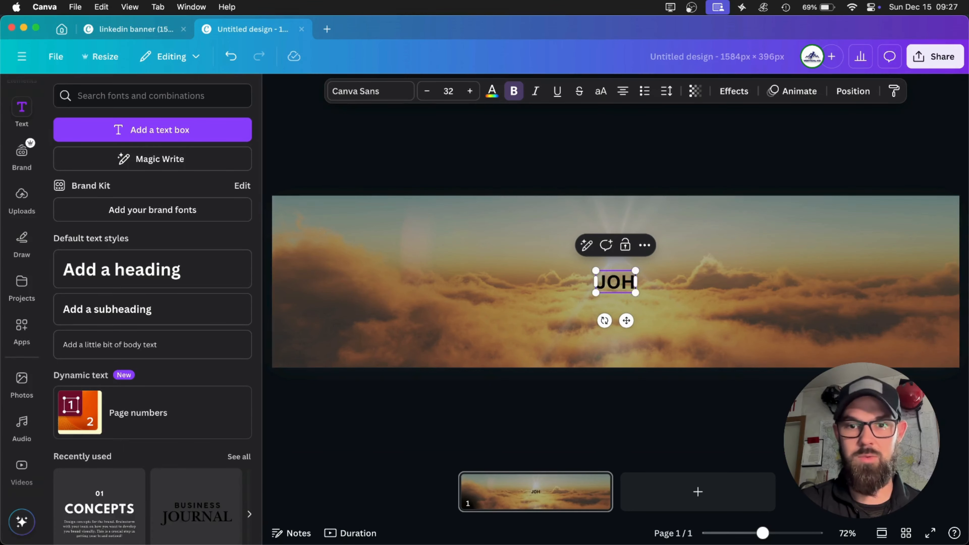
text(N SMITH)
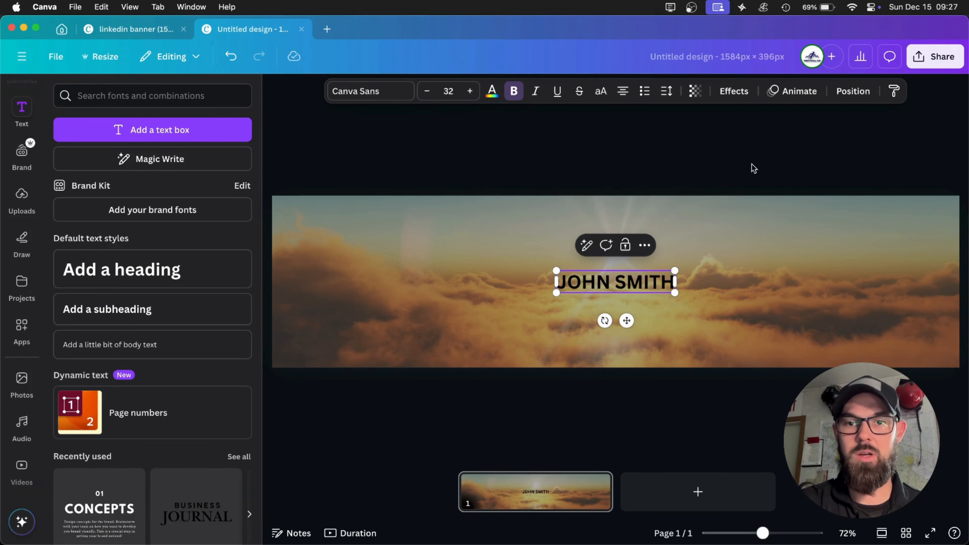
click(754, 168)
Enlarge the name heading to a font size of about 82.3 and centre it on the banner.
click(672, 291)
drag(675, 293, 870, 378)
drag(740, 302, 647, 284)
click(703, 129)
Change the text colour of the whole name heading to white (#ffffff).
click(592, 281)
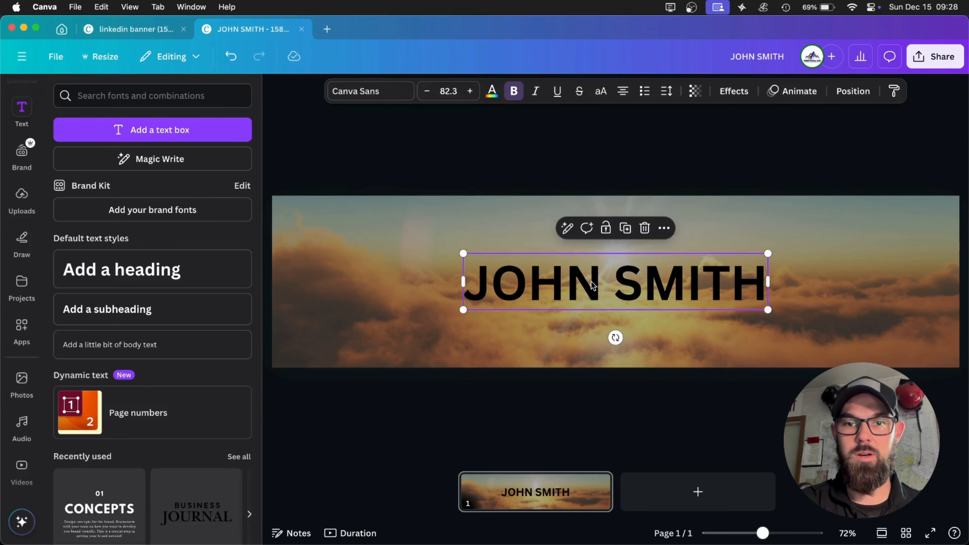
click(592, 282)
triple_click(541, 258)
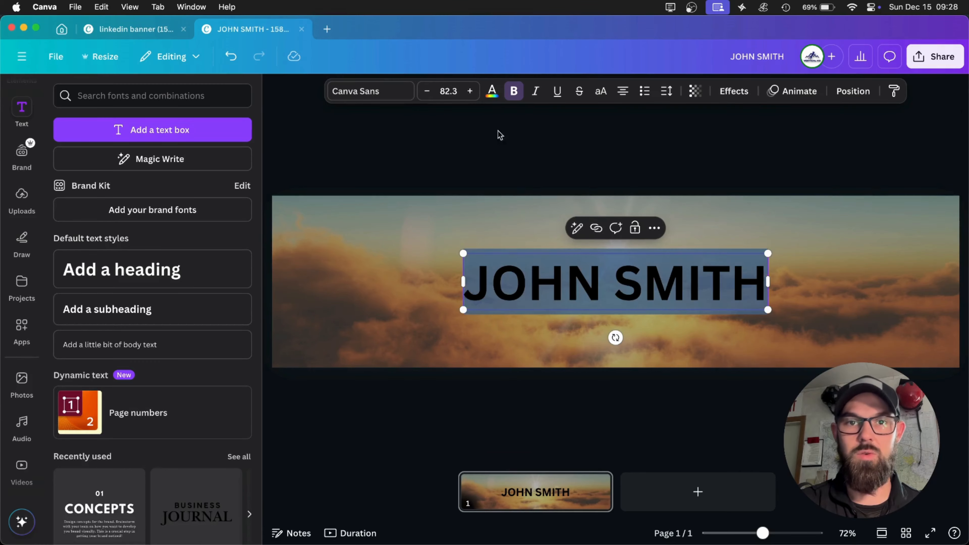
click(489, 79)
double_click(539, 290)
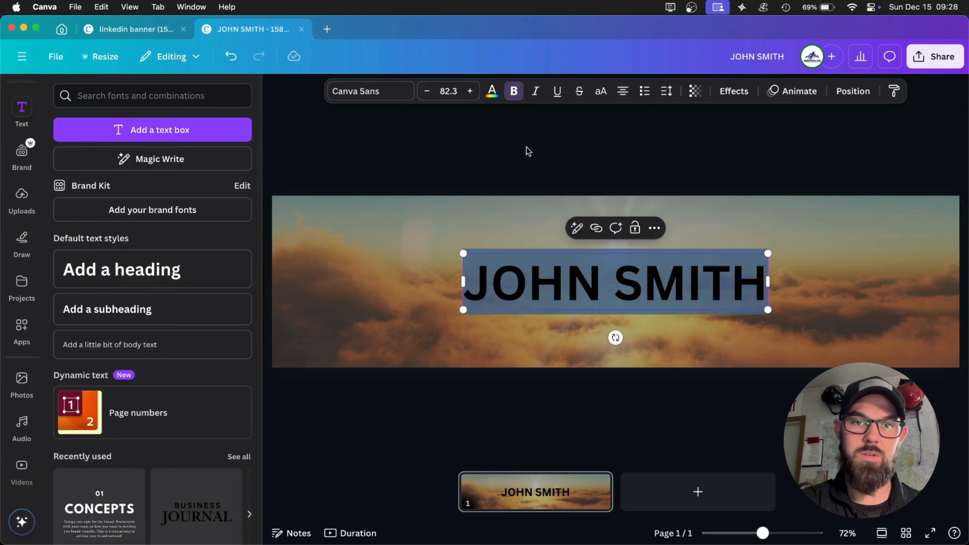
click(492, 92)
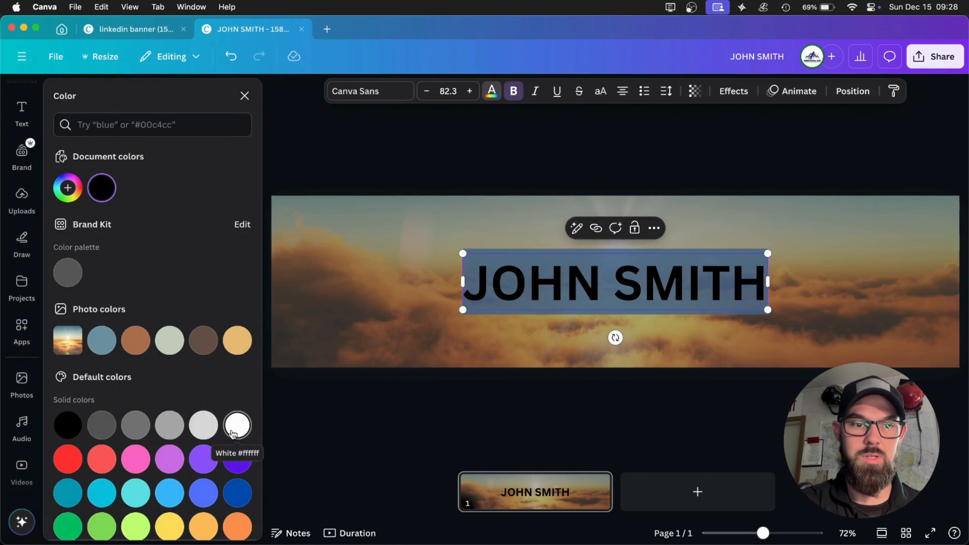
click(237, 425)
click(444, 155)
click(526, 118)
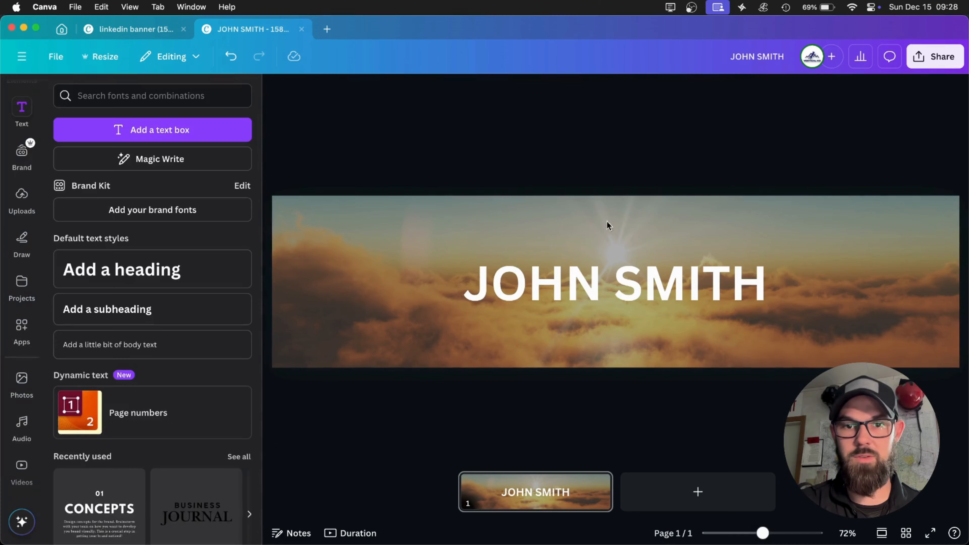
Change the text colour of the whole name heading to the light gray solid colour.
click(617, 289)
triple_click(562, 267)
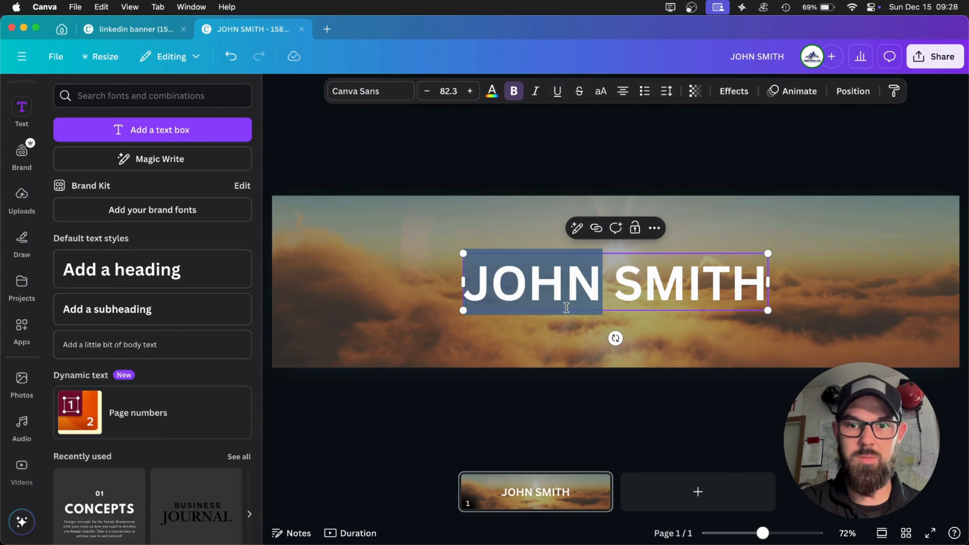
click(493, 92)
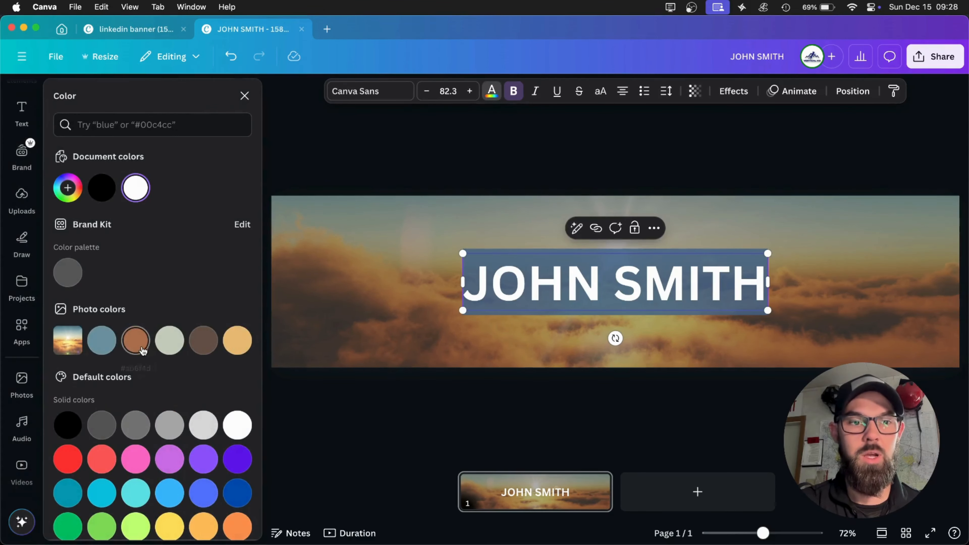
click(203, 425)
click(398, 152)
click(510, 164)
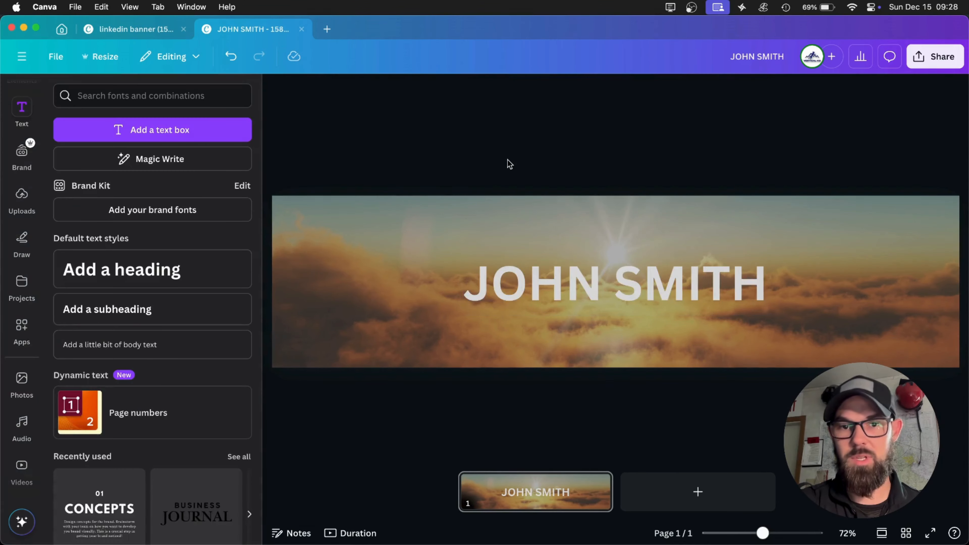
Set the text colour of the whole name heading back to white.
click(578, 284)
triple_click(579, 284)
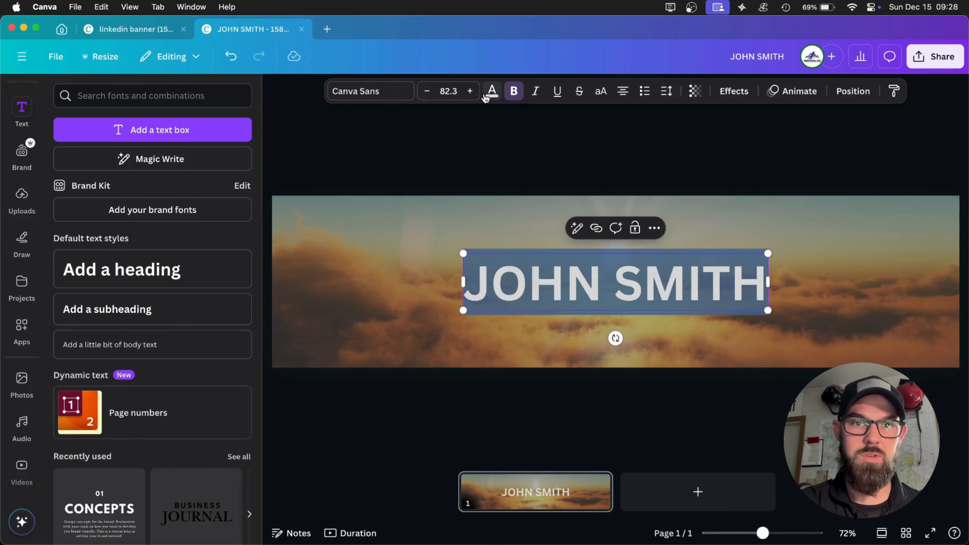
click(492, 91)
click(235, 425)
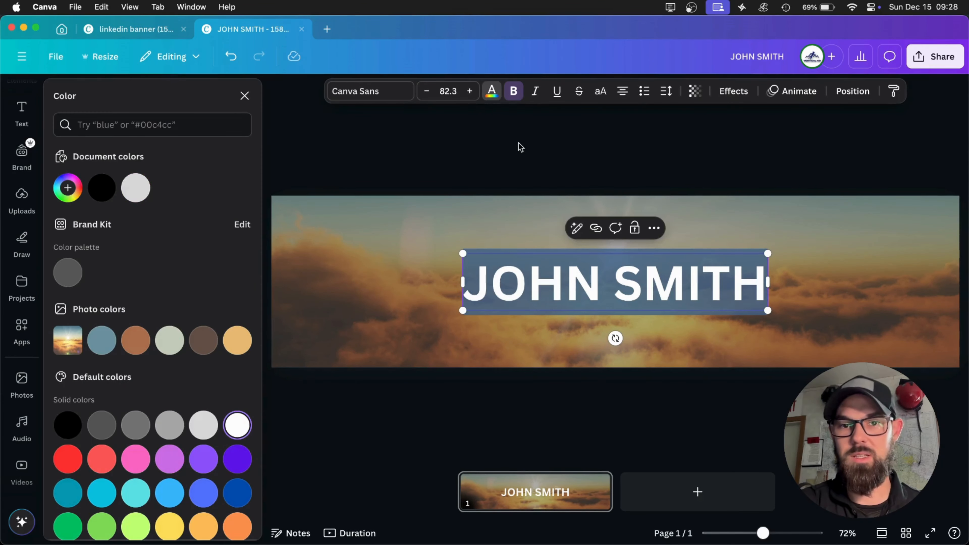
click(520, 147)
click(644, 131)
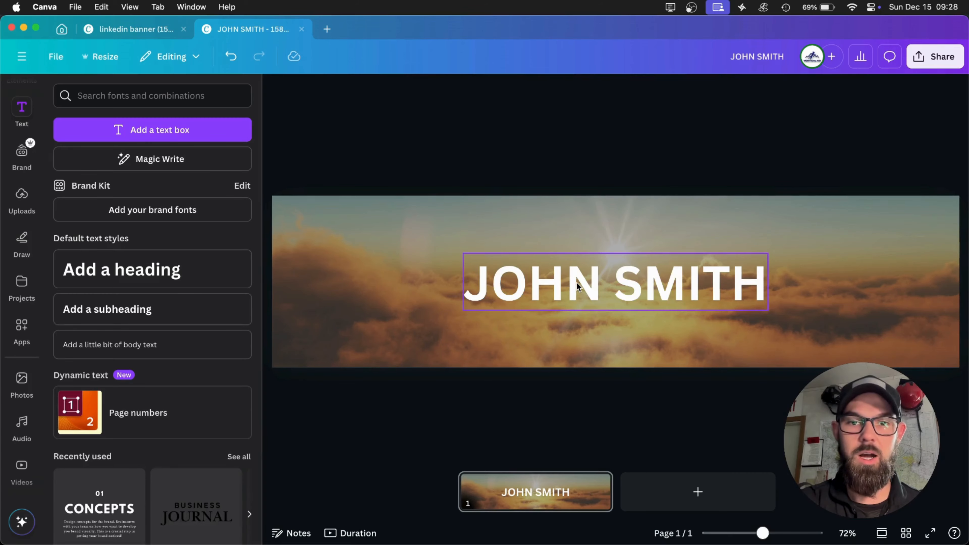
Try the Asterix, Aromatic Song and Poppins fonts on the name heading.
click(577, 287)
click(577, 286)
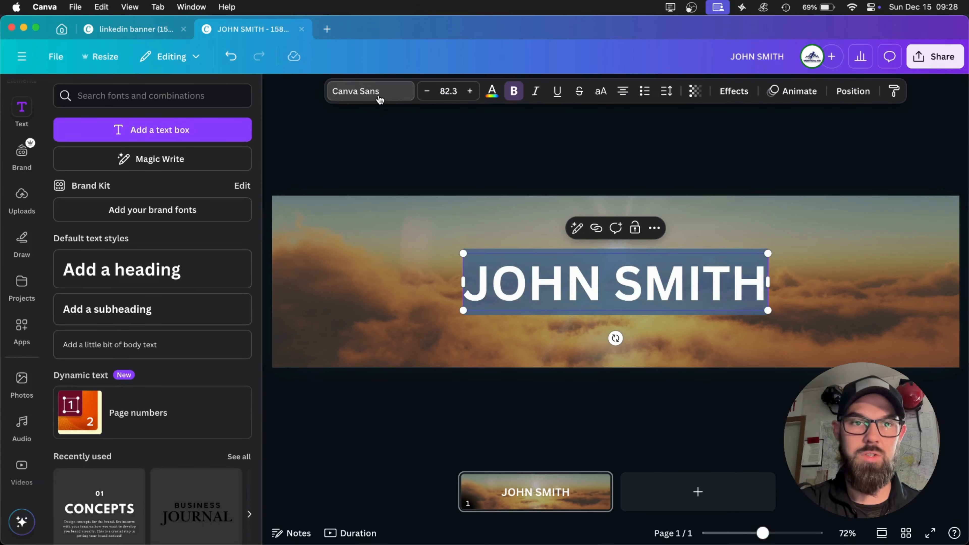
click(379, 99)
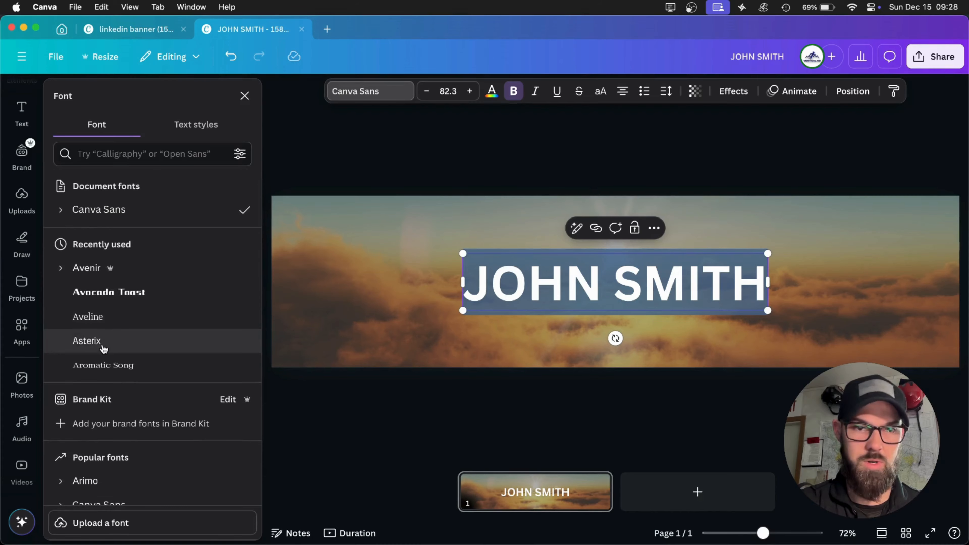
click(103, 348)
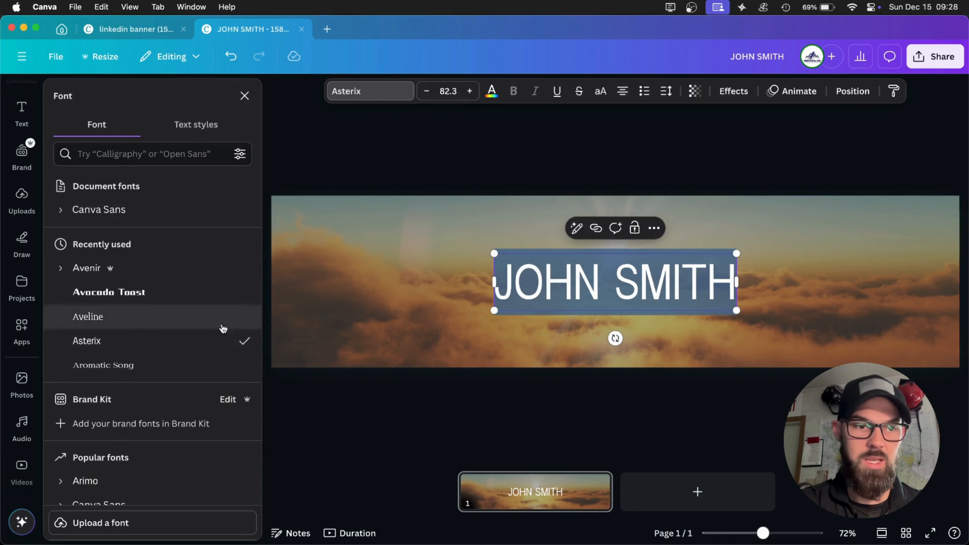
click(129, 367)
scroll(138, 382, down, 8)
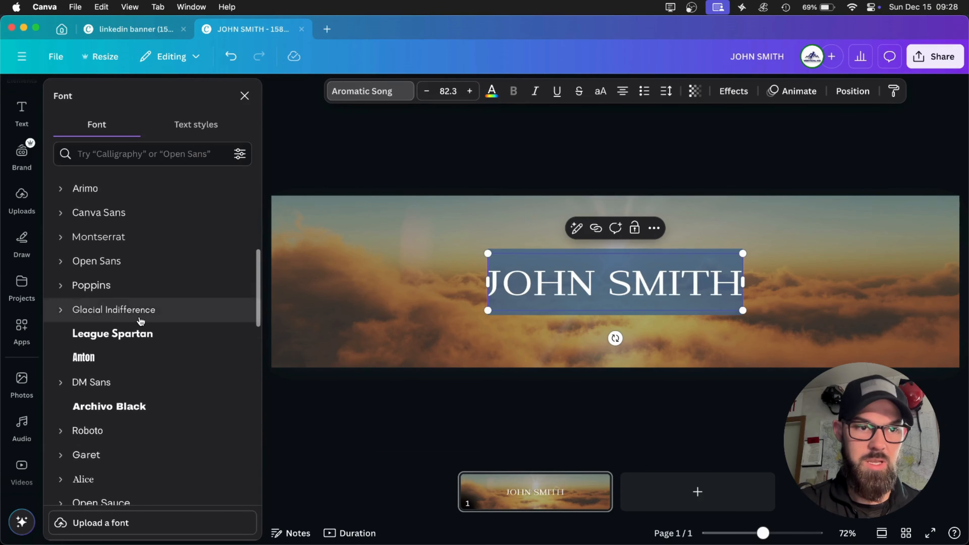
click(132, 287)
scroll(134, 373, down, 5)
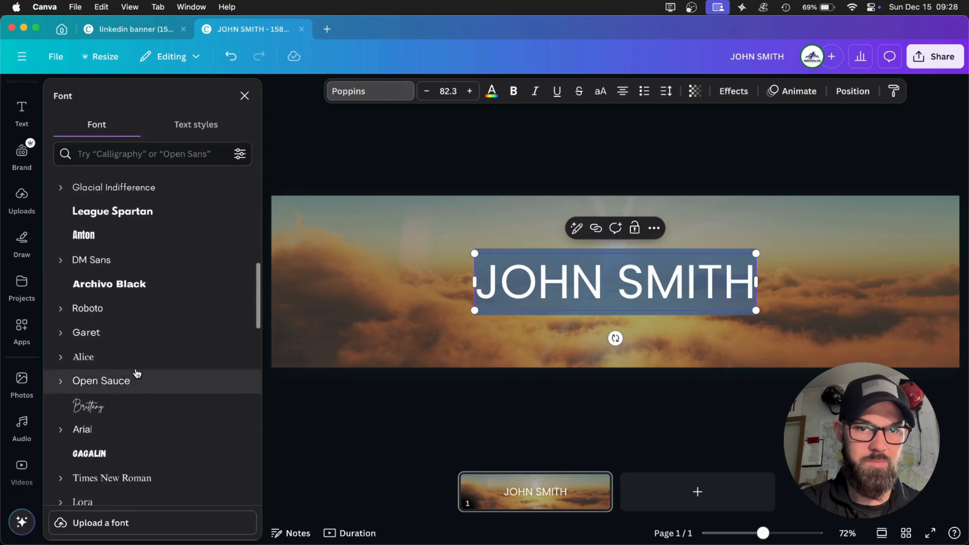
Set the name heading's font to Bebas Neue from the popular fonts.
scroll(137, 352, down, 2)
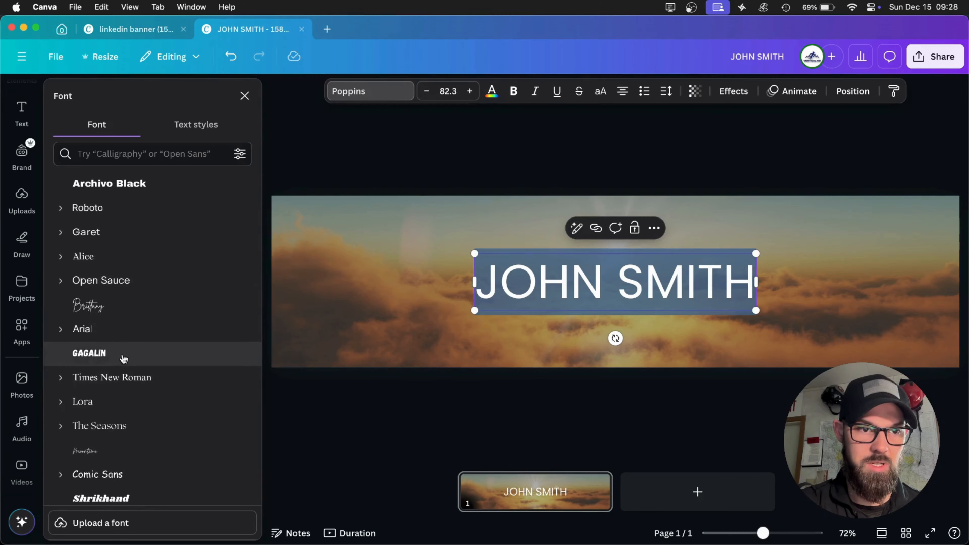
scroll(119, 366, down, 7)
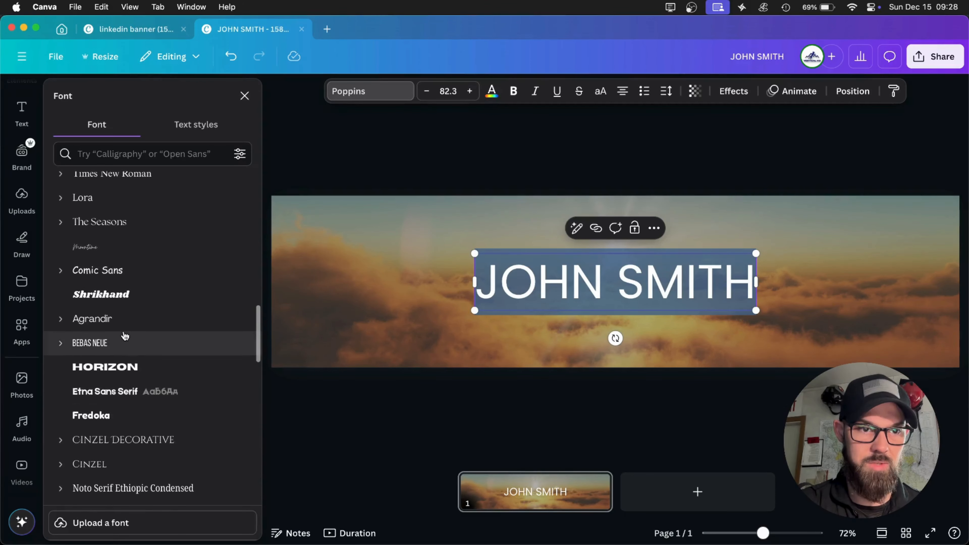
click(124, 335)
click(491, 170)
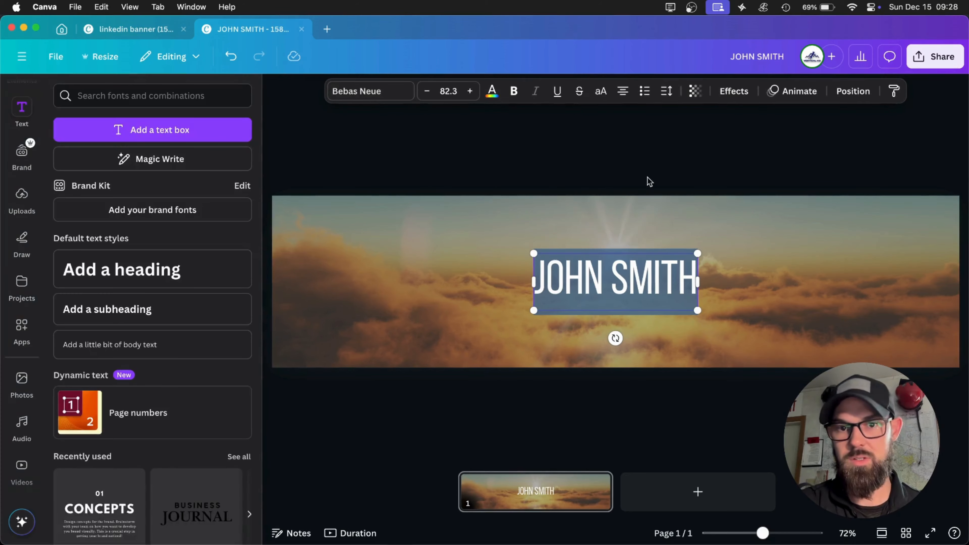
click(608, 286)
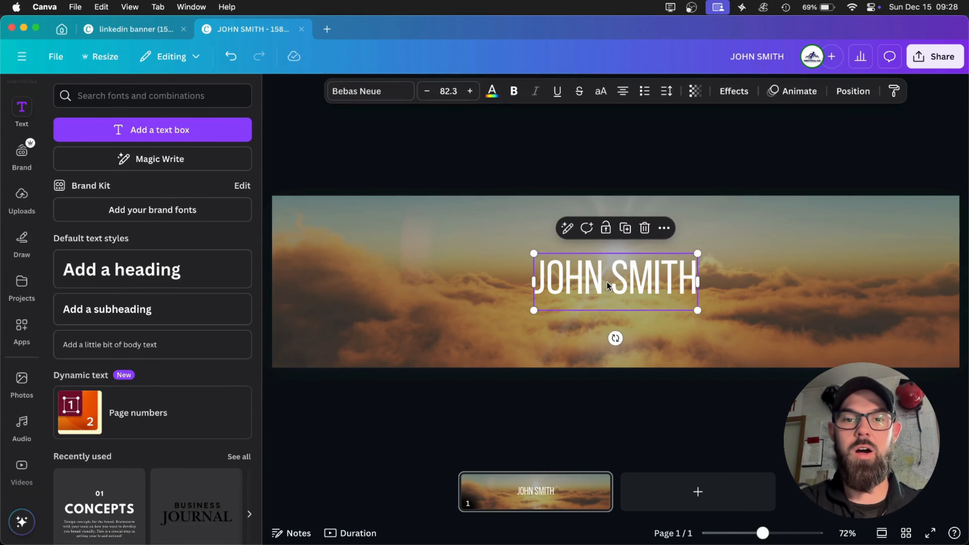
click(607, 316)
click(608, 305)
click(607, 301)
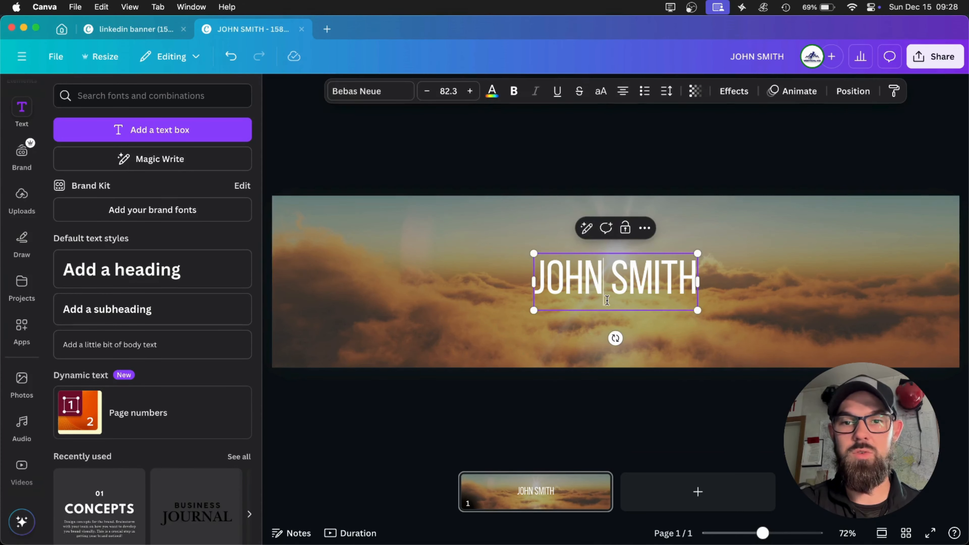
click(636, 158)
Duplicate the name heading and place the copy below and to the right of the original.
click(603, 290)
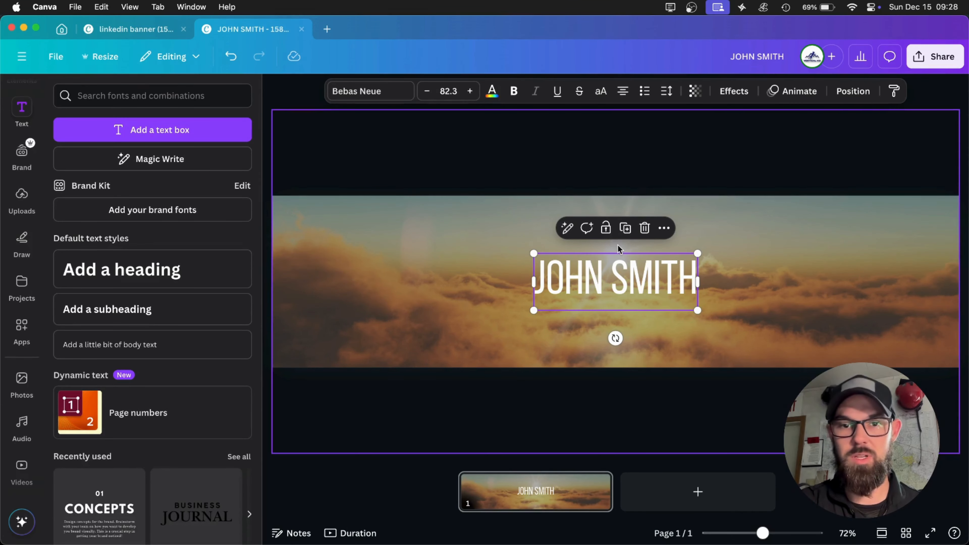
key(super+d)
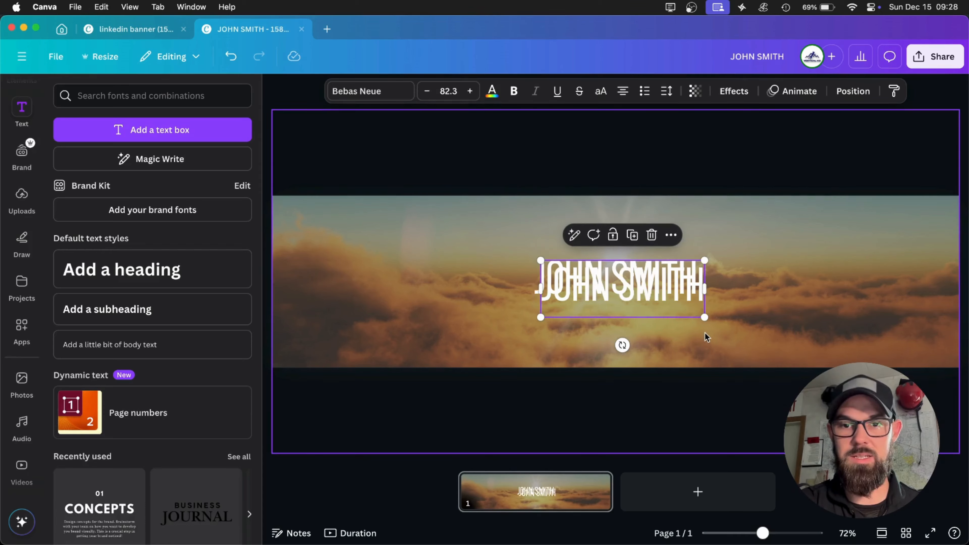
drag(638, 287, 788, 321)
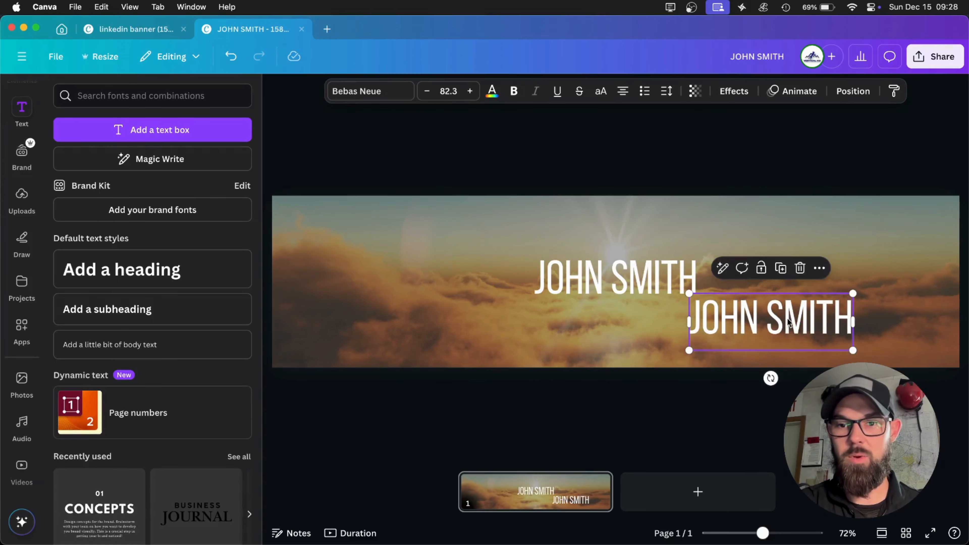
Set the font size of the duplicated heading to 40.
double_click(821, 330)
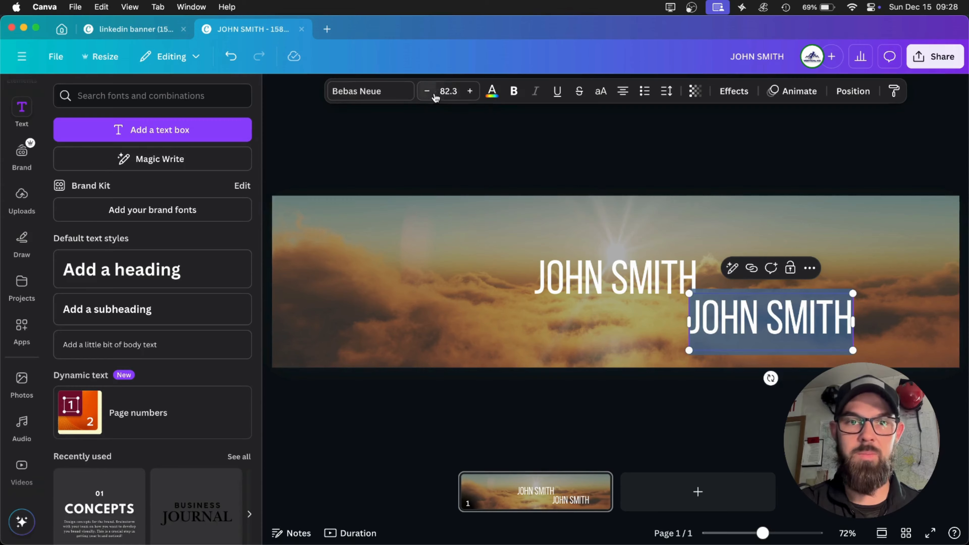
click(444, 91)
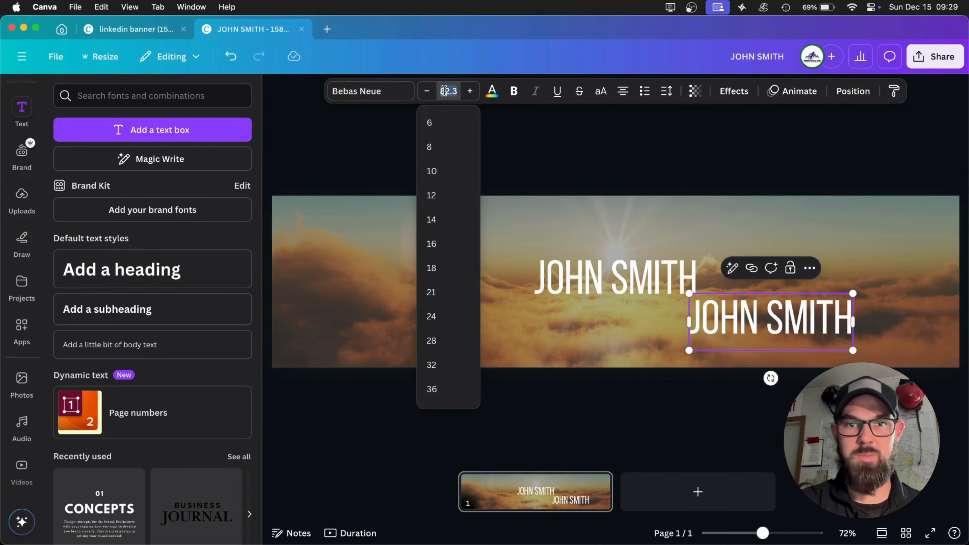
text(40)
key(Return)
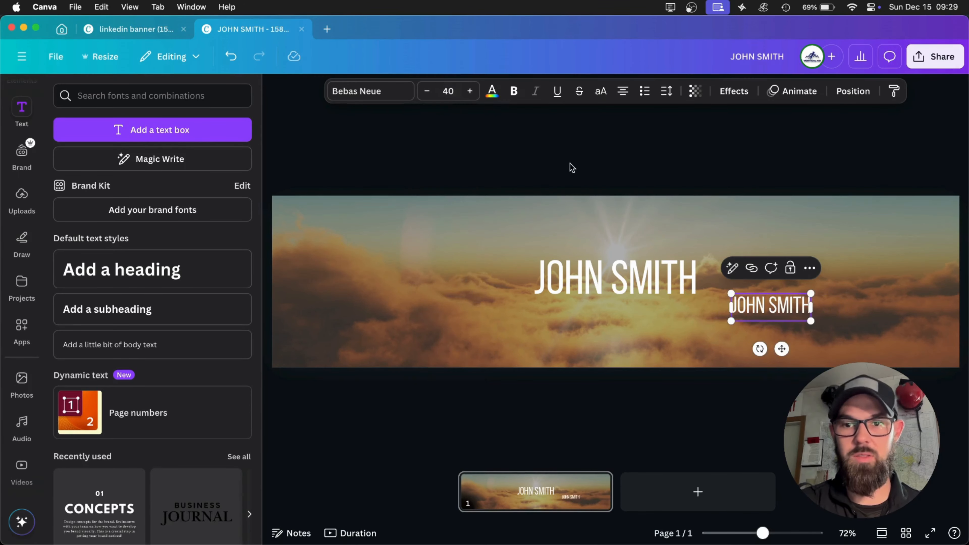
click(726, 163)
Replace the text of the smaller heading copy with ENGIN.
double_click(776, 307)
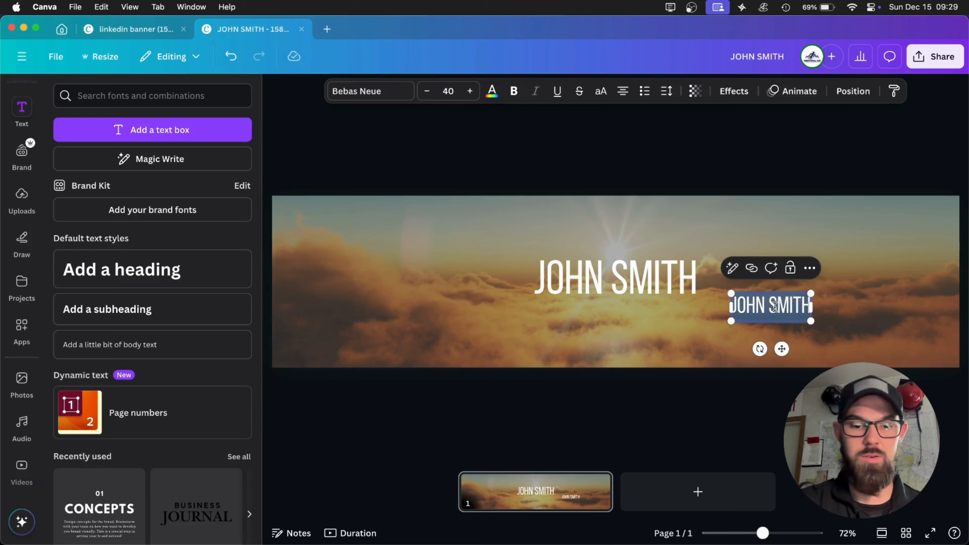
text(ENINGE)
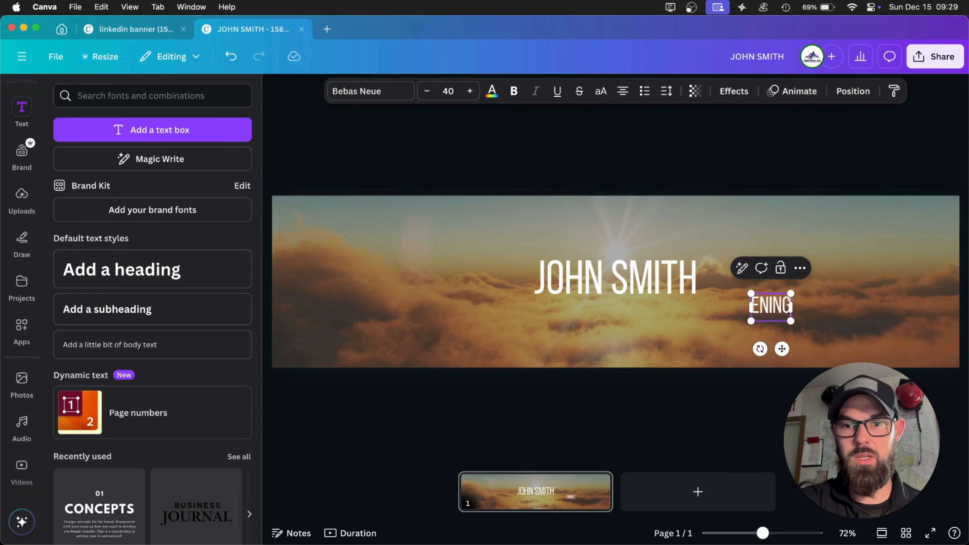
key(BackSpace)
key(BackSpace)
key(BackSpace)
key(BackSpace)
text(GIN)
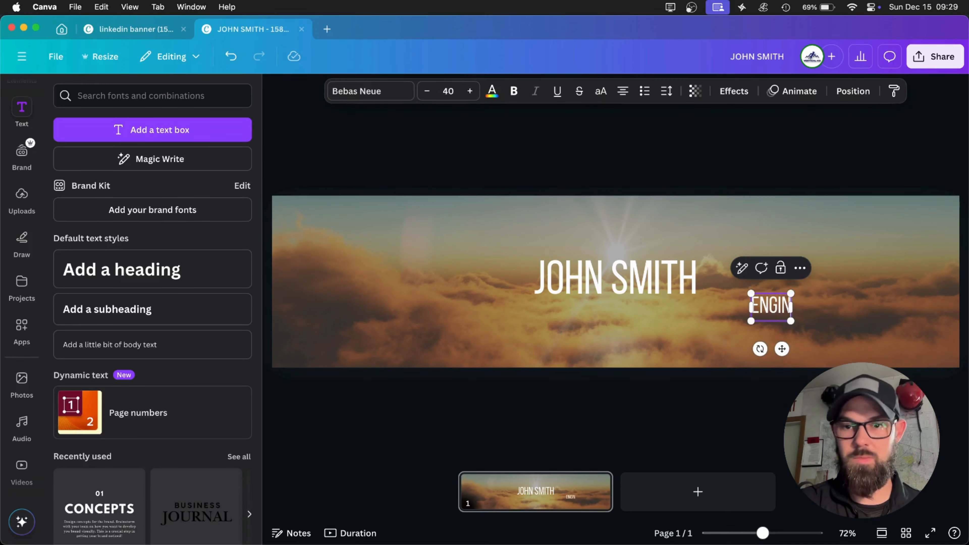
Clear all text from the smaller heading copy and widen its text box to the right.
key(BackSpace)
key(BackSpace)
key(BackSpace)
key(BackSpace)
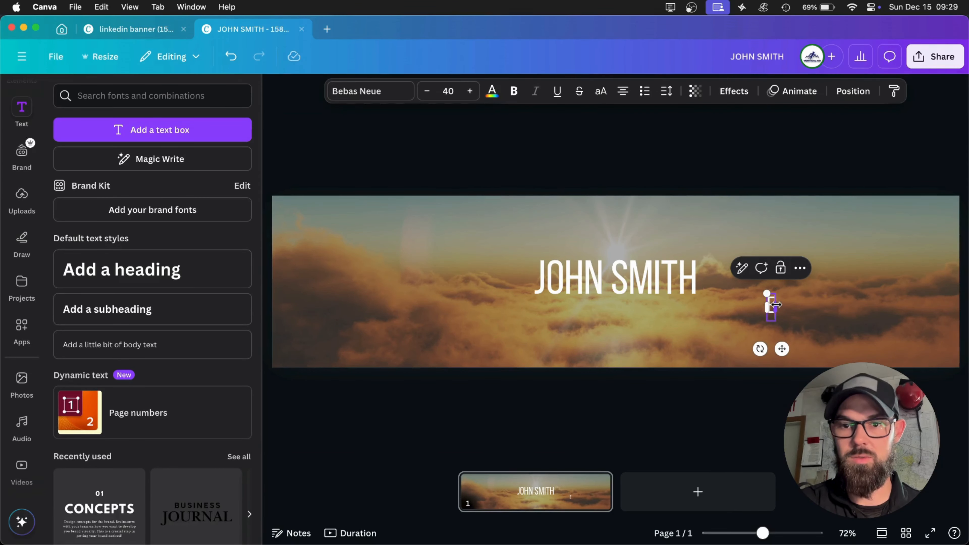
drag(776, 307, 870, 305)
click(832, 305)
key(BackSpace)
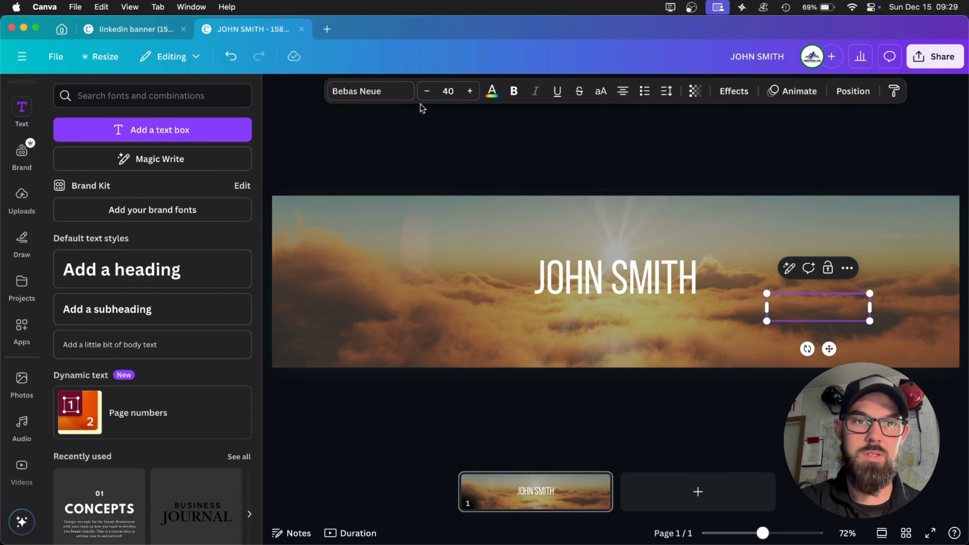
Set the empty text box's font to Copperplate Gothic 29 BC and try out ENG in it, keeping only the E.
click(379, 91)
scroll(173, 381, down, 5)
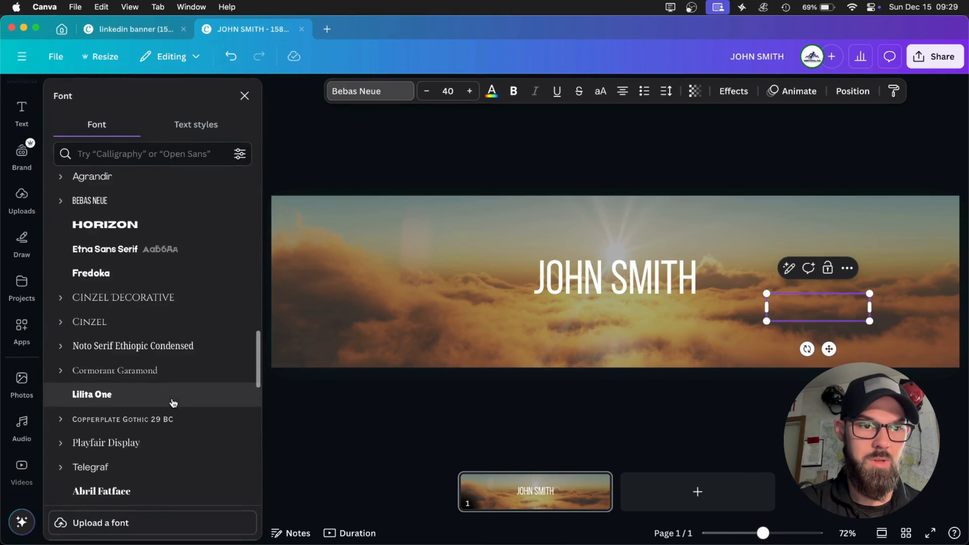
scroll(143, 485, down, 1)
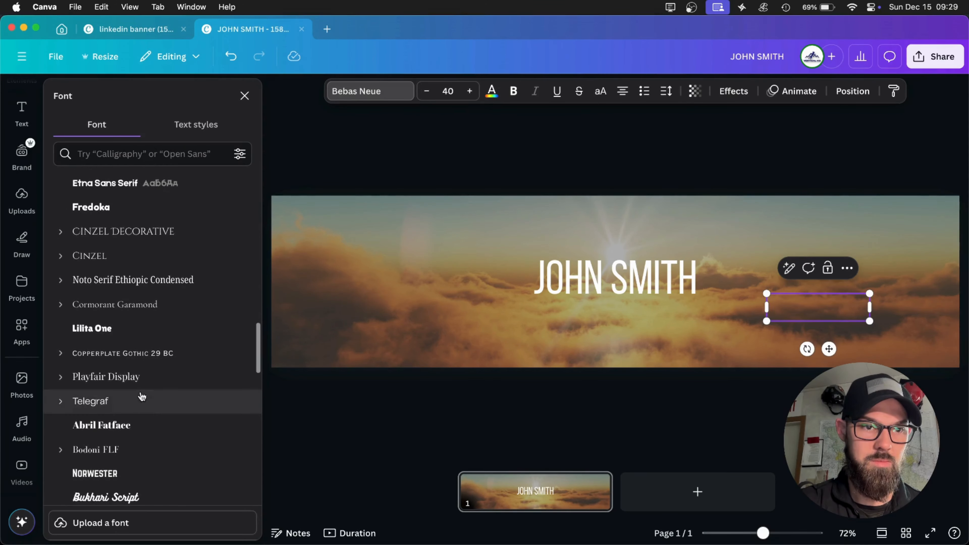
click(139, 363)
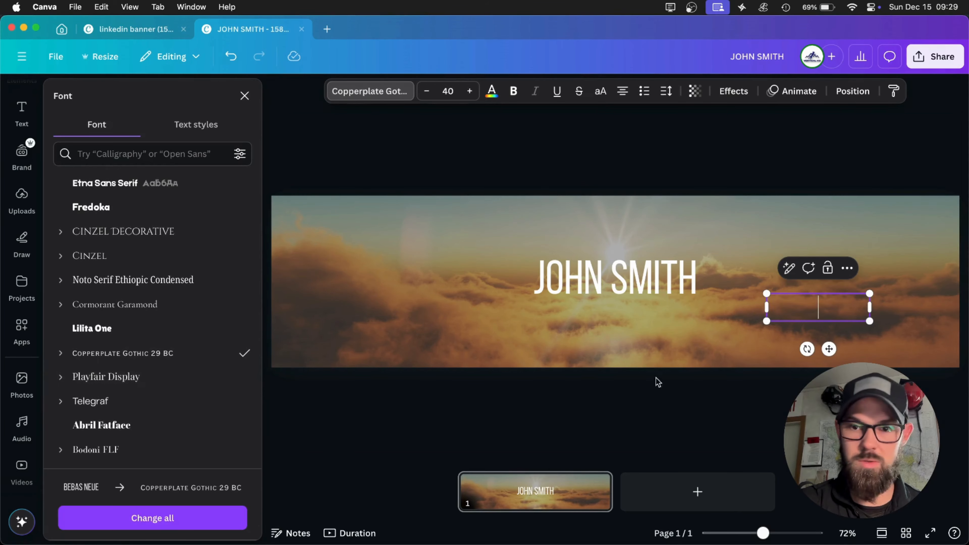
text(ENG)
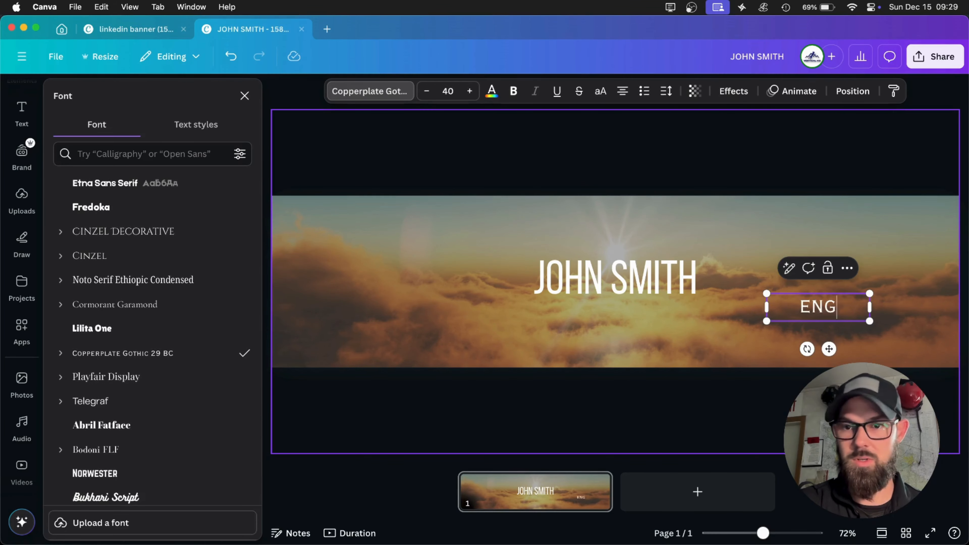
key(BackSpace)
key(BackSpace)
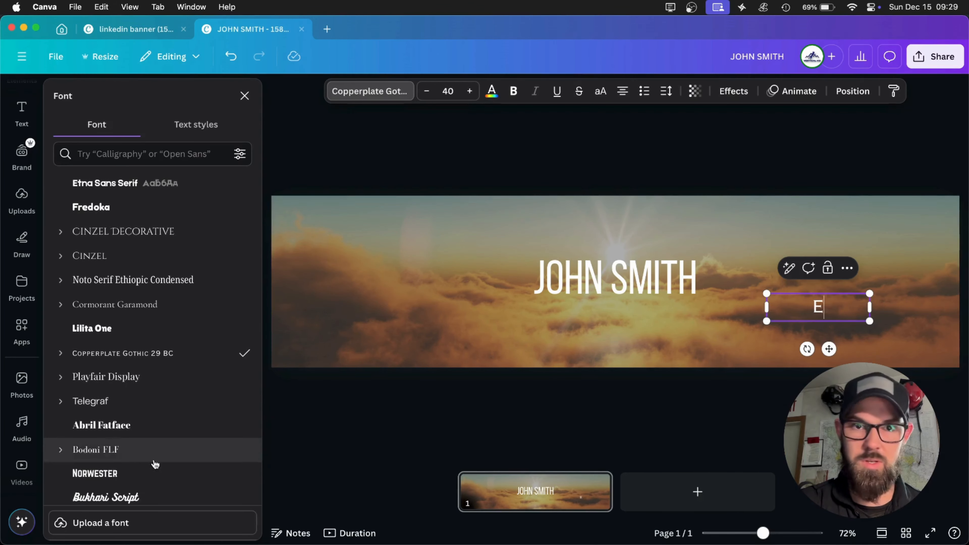
Set the smaller text box's font to Canva Student Font and complete its text as Engineer.
scroll(197, 425, down, 5)
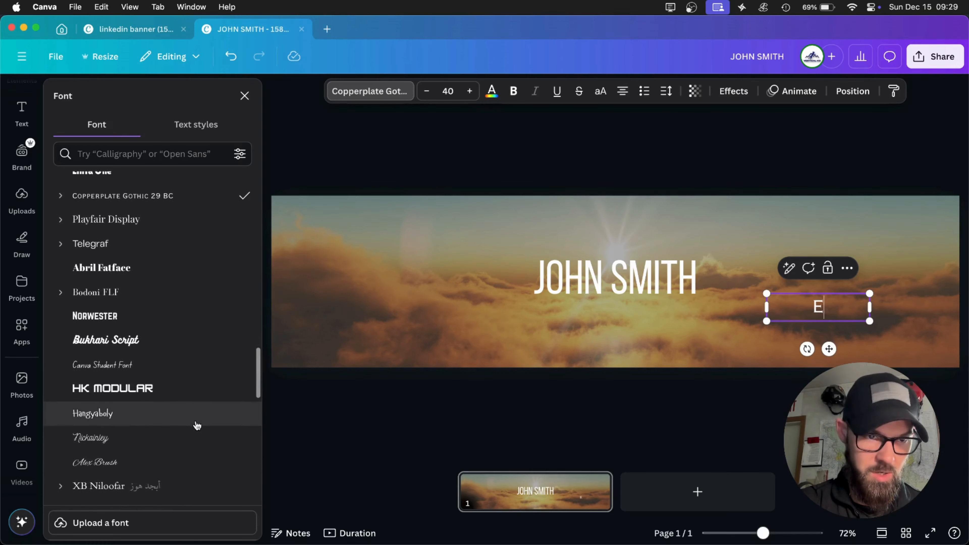
click(177, 374)
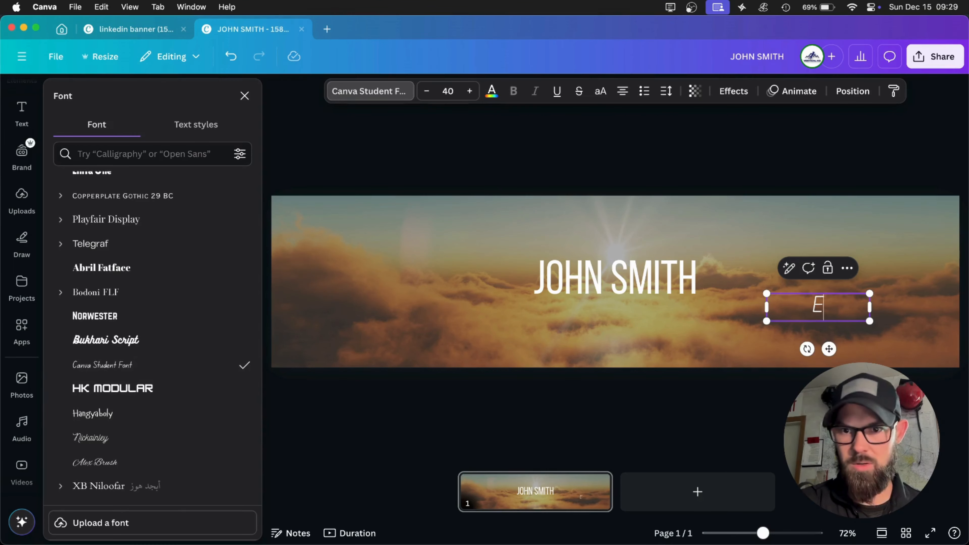
text(NGIN)
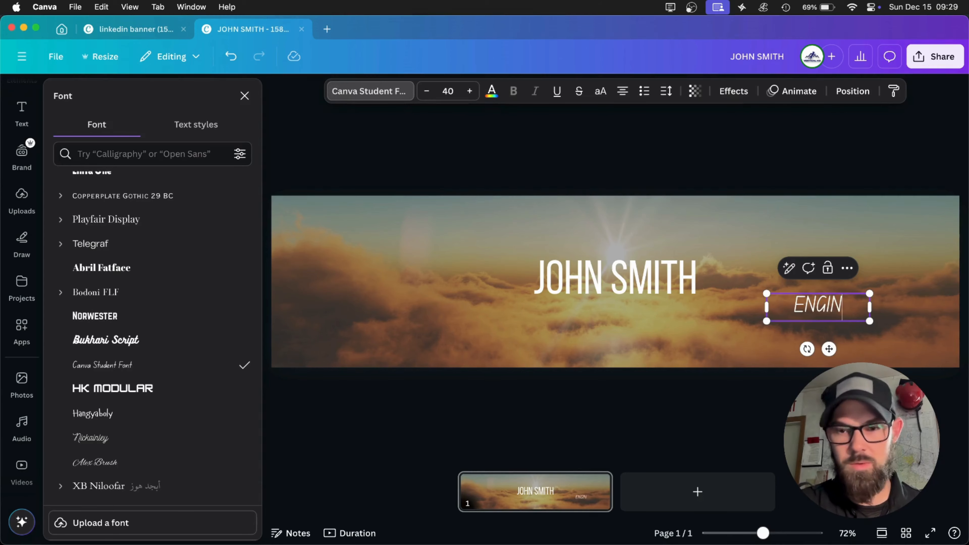
key(BackSpace)
key(BackSpace)
key(BackSpace)
key(BackSpace)
text(ngineer)
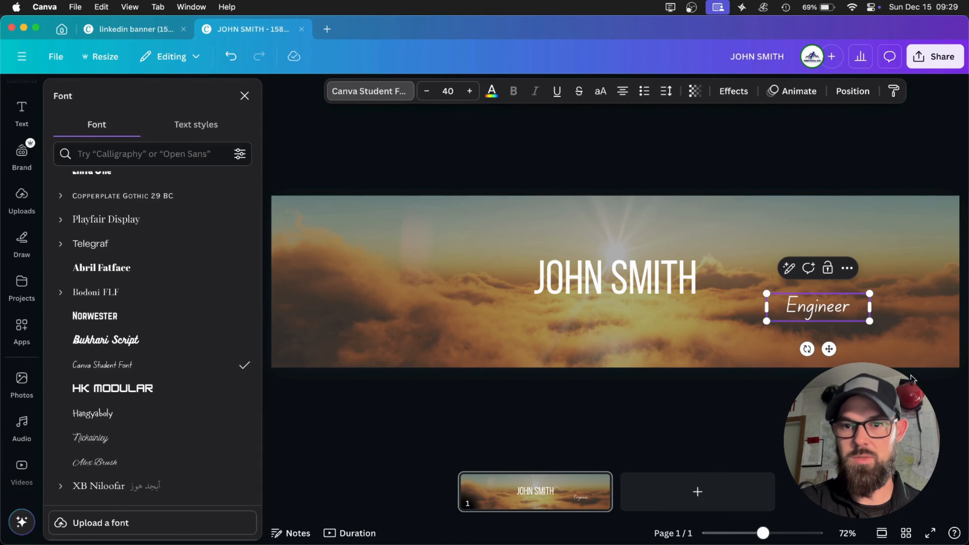
click(850, 171)
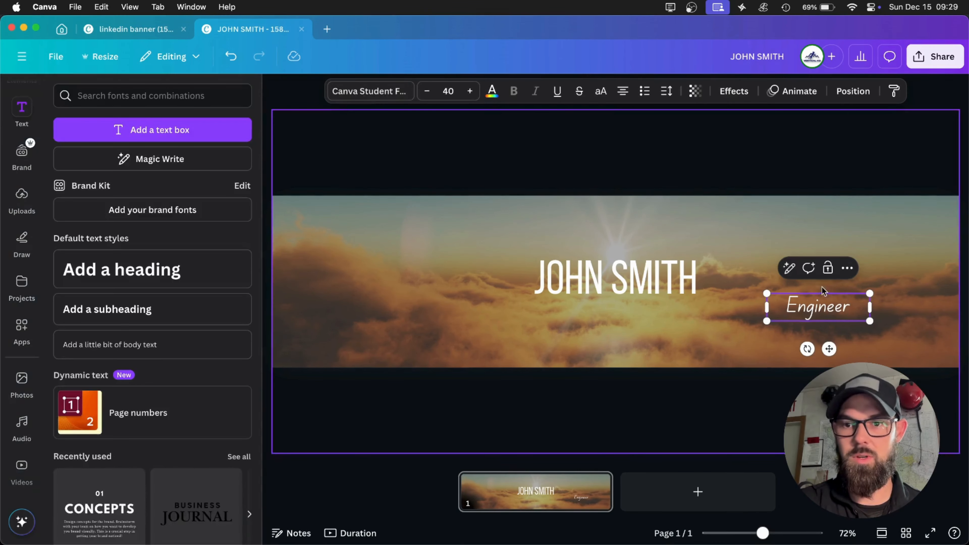
Move the Engineer text under the name heading, then duplicate it and change the copy's text to Student.
drag(807, 308, 652, 324)
click(772, 160)
key(super+d)
double_click(640, 321)
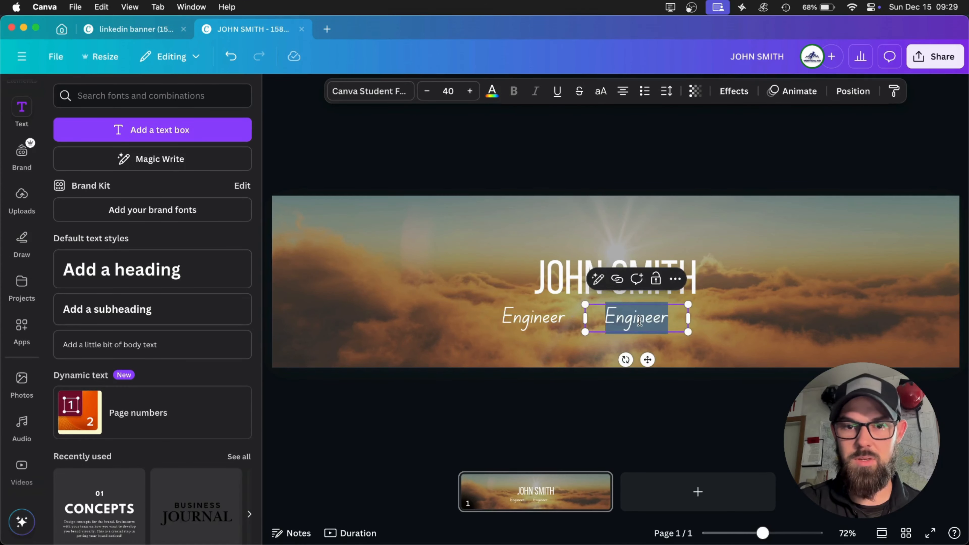
text(Student)
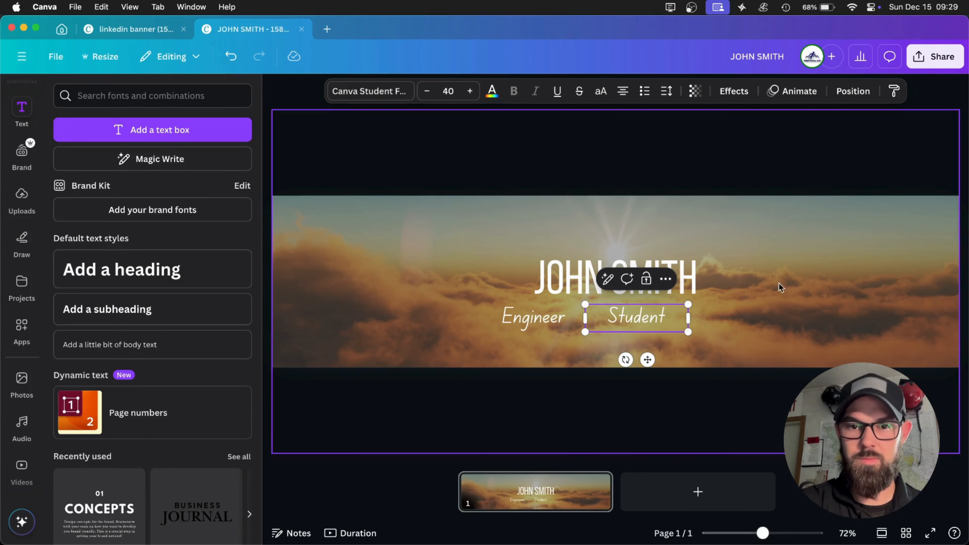
click(734, 177)
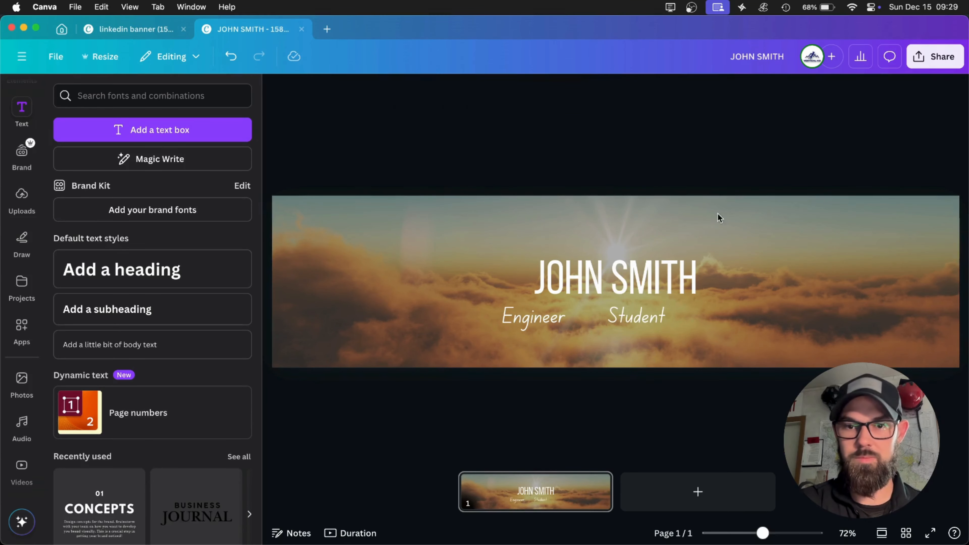
Duplicate the Student text, place the copy to its right and change its text to Speaker.
click(650, 330)
key(super+d)
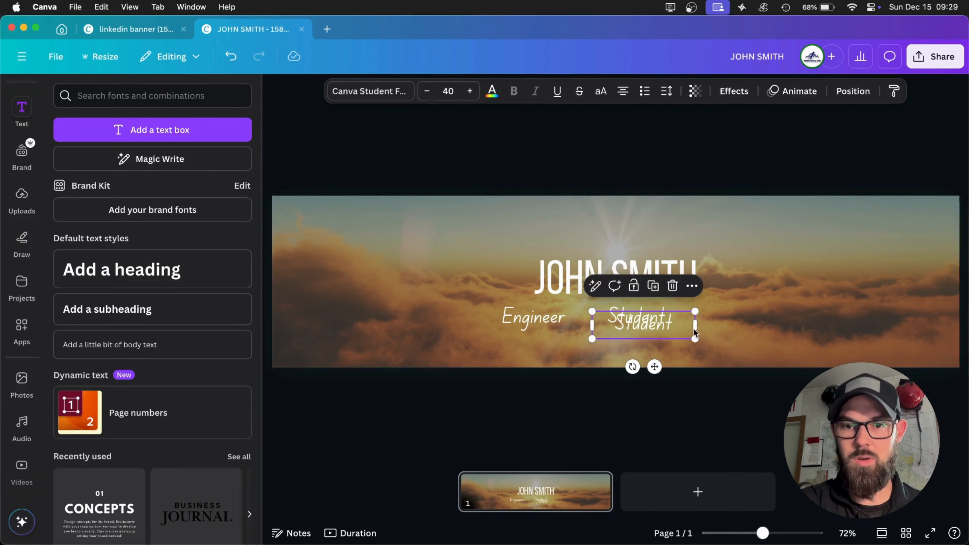
drag(656, 320, 781, 310)
double_click(784, 311)
text(Speaker)
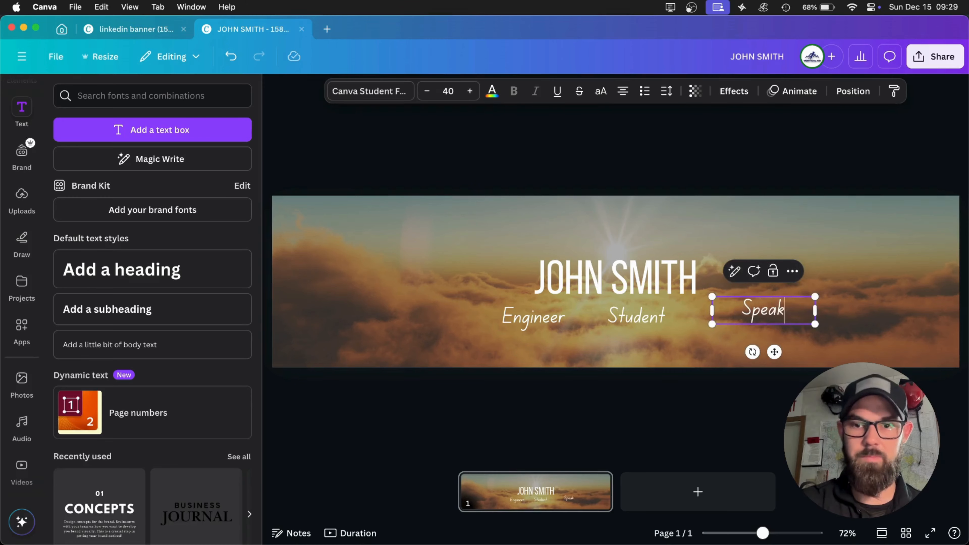
click(820, 137)
Line up Engineer, Student and Speaker in one evenly spaced row centred under the name heading.
drag(517, 328, 481, 321)
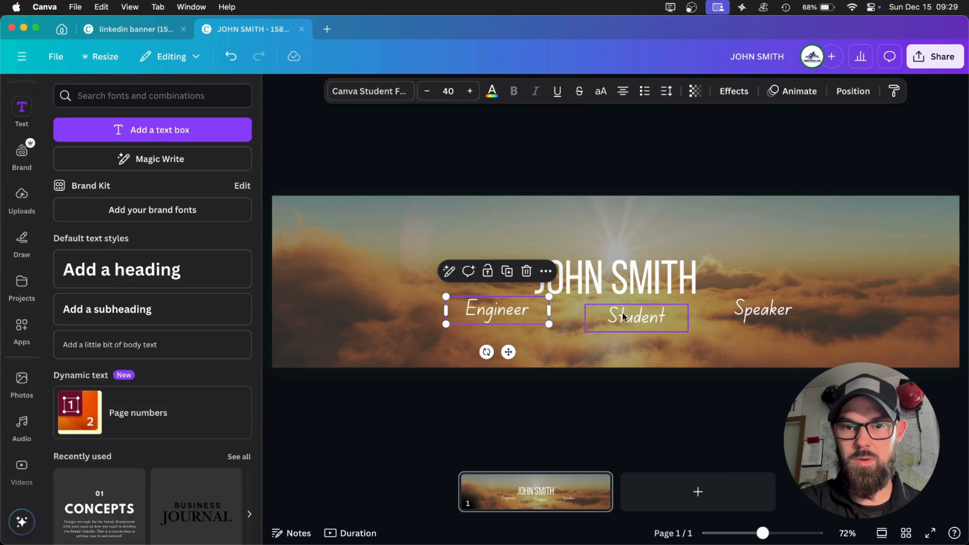
drag(623, 313, 602, 307)
click(762, 310)
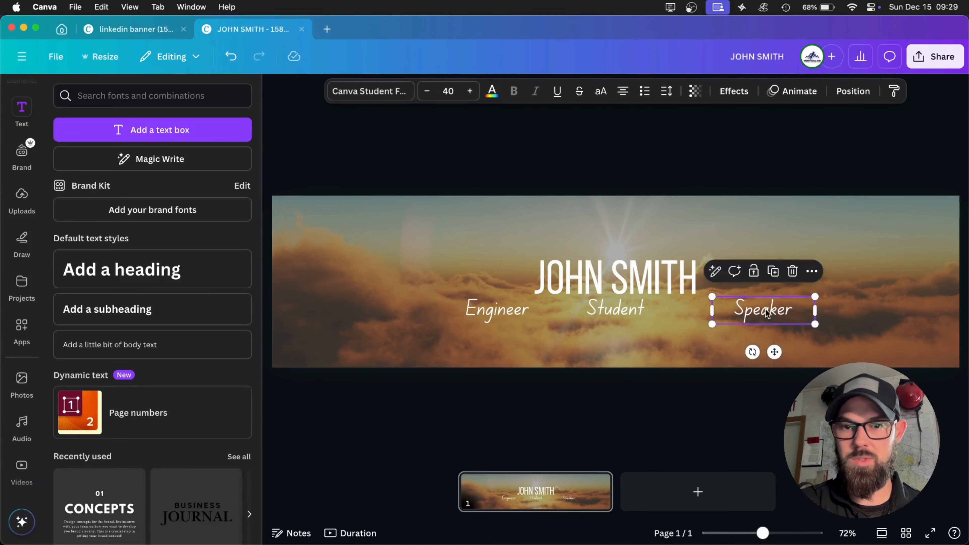
drag(763, 310, 733, 308)
click(755, 111)
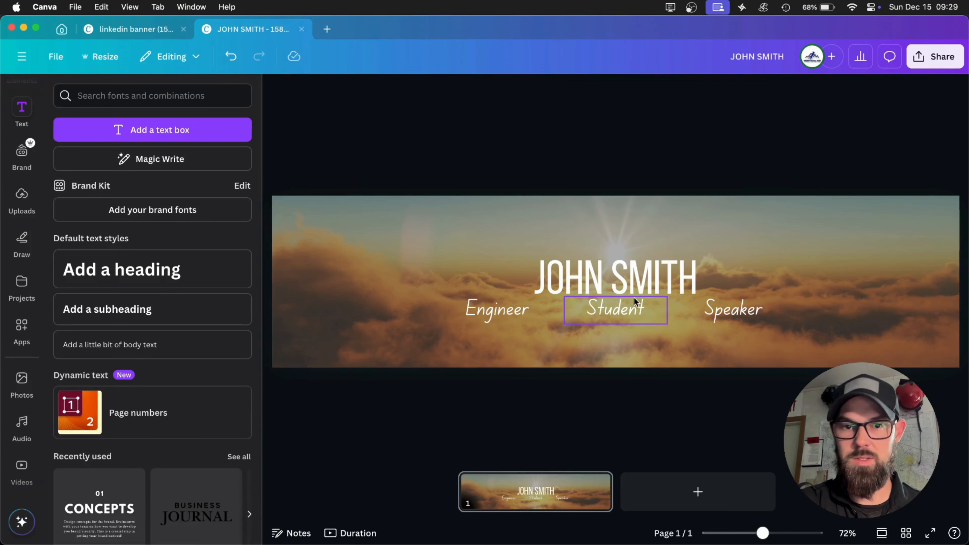
drag(634, 302, 633, 305)
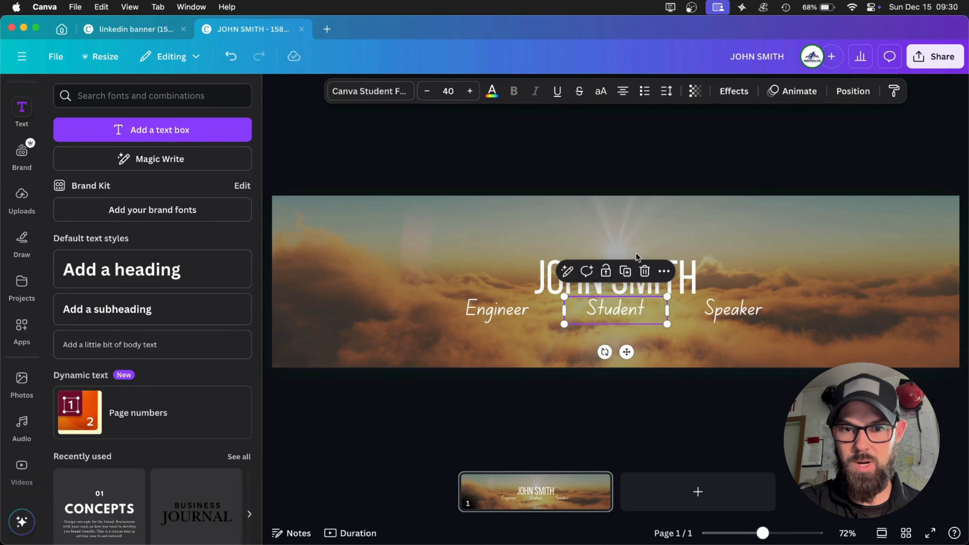
click(654, 127)
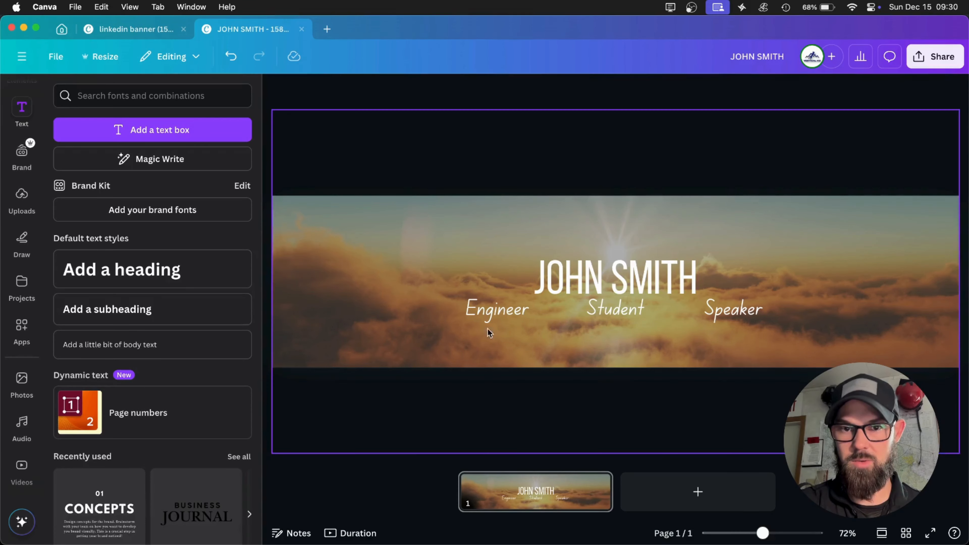
Select the Engineer, Student and Speaker texts together and nudge them slightly down, away from the name heading.
click(482, 318)
click(587, 315)
click(703, 313)
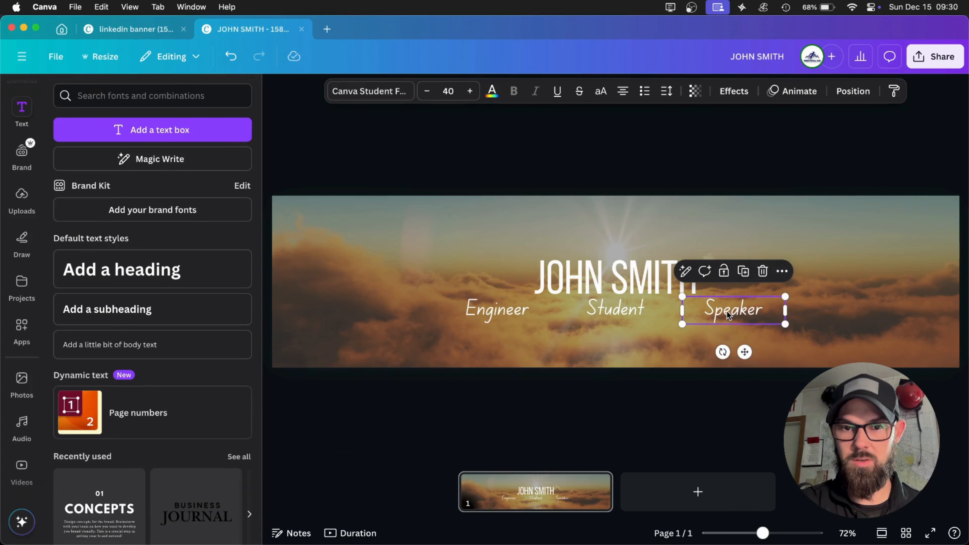
click(643, 308)
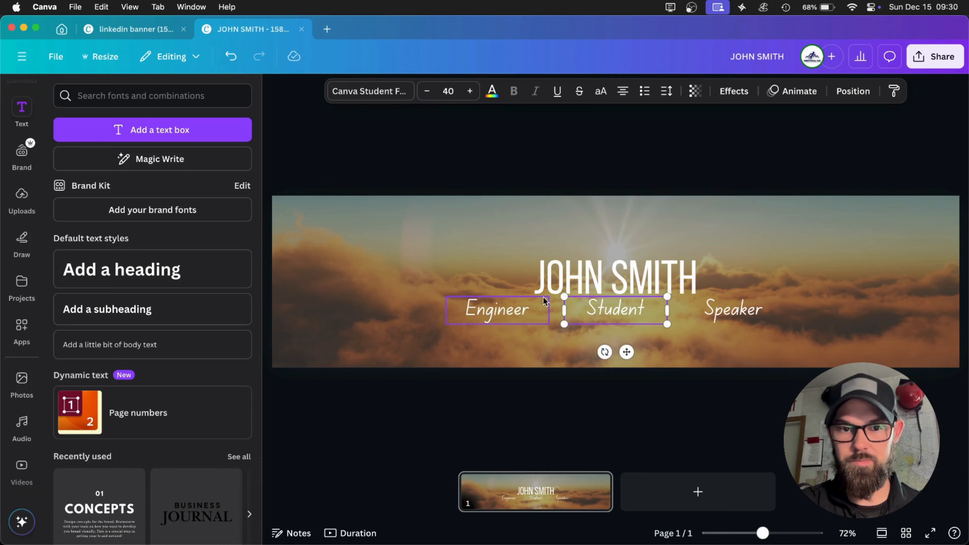
shift+click(534, 308)
shift+click(713, 320)
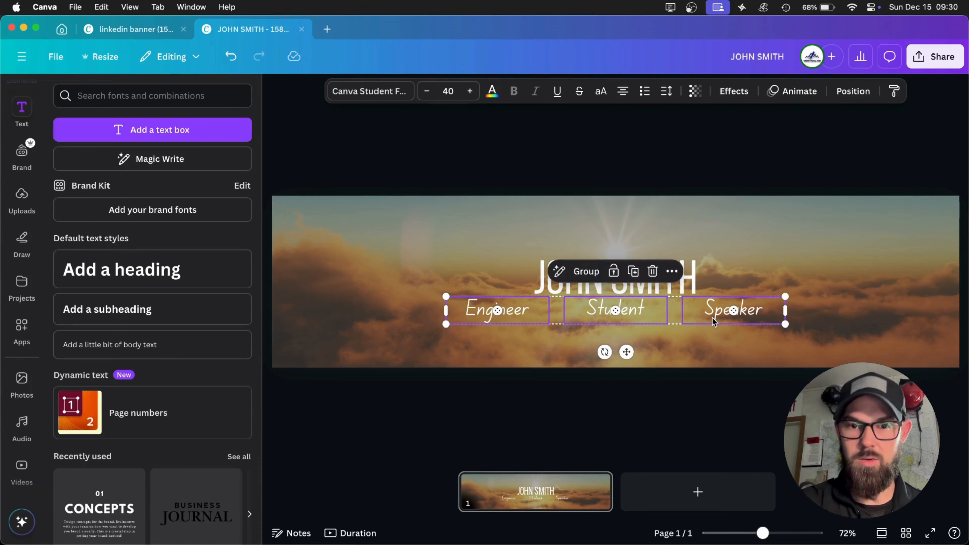
key(Down)
key(Down)
key(Down)
key(Down)
key(Down)
key(Down)
key(Down)
key(Down)
key(Down)
key(Down)
key(Down)
key(Down)
key(Down)
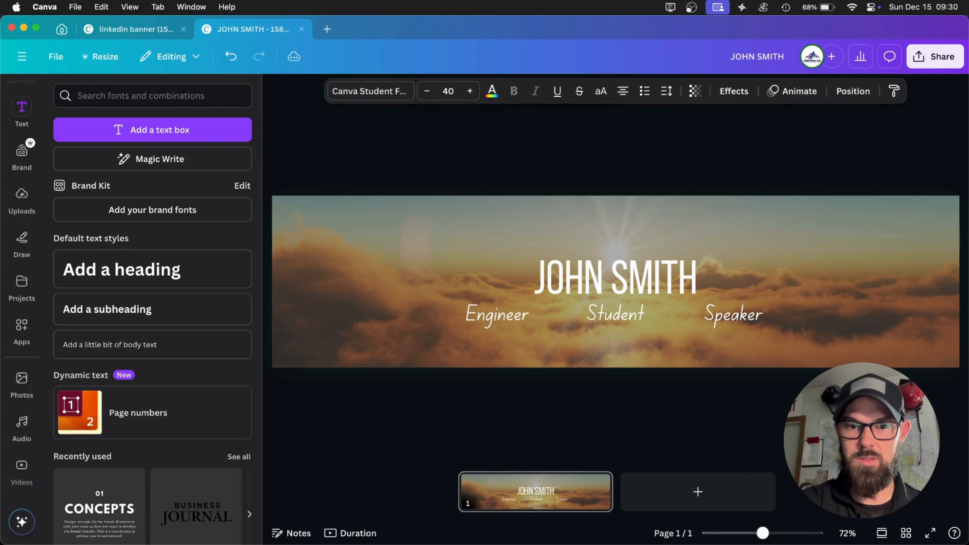
click(702, 126)
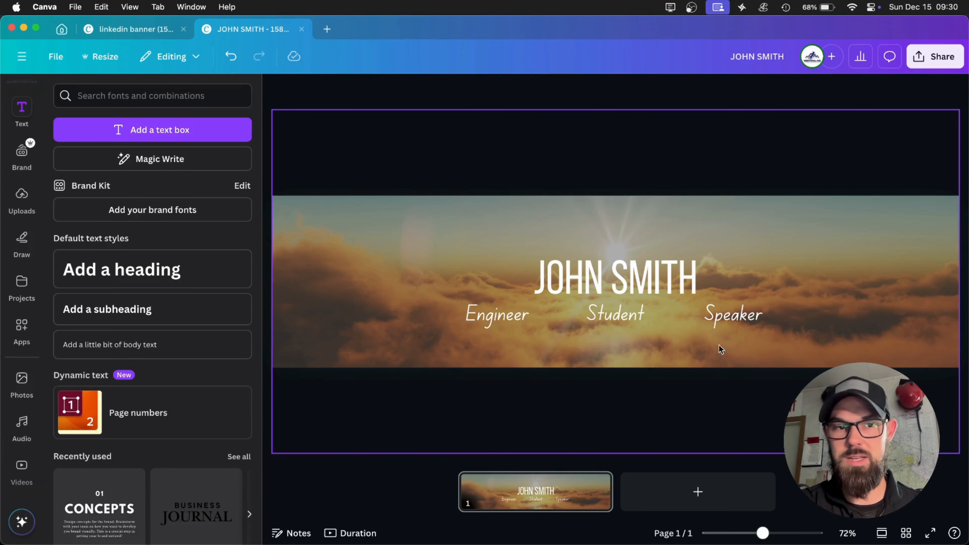
Replace the placeholder name in the banner heading with the profile owner's full name in capitals.
click(937, 57)
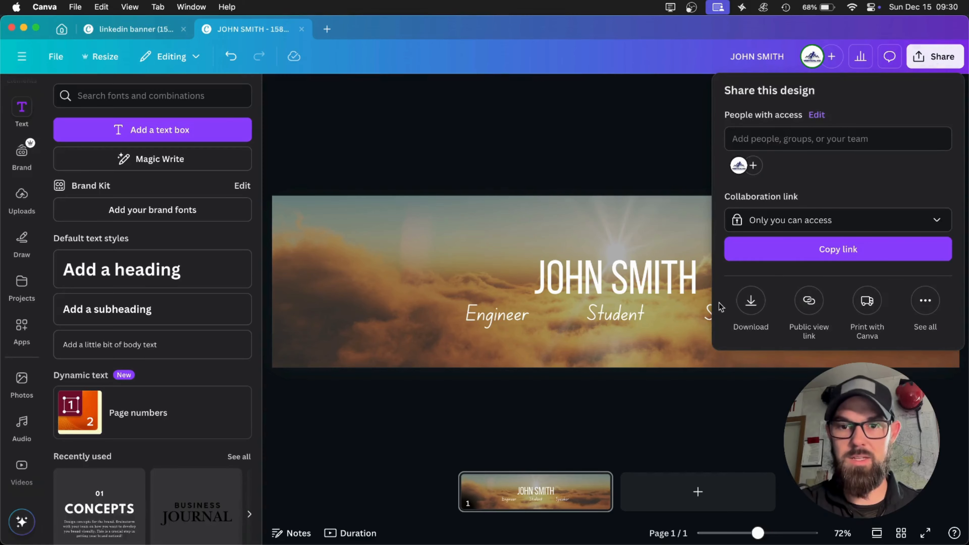
click(626, 278)
click(625, 278)
double_click(626, 278)
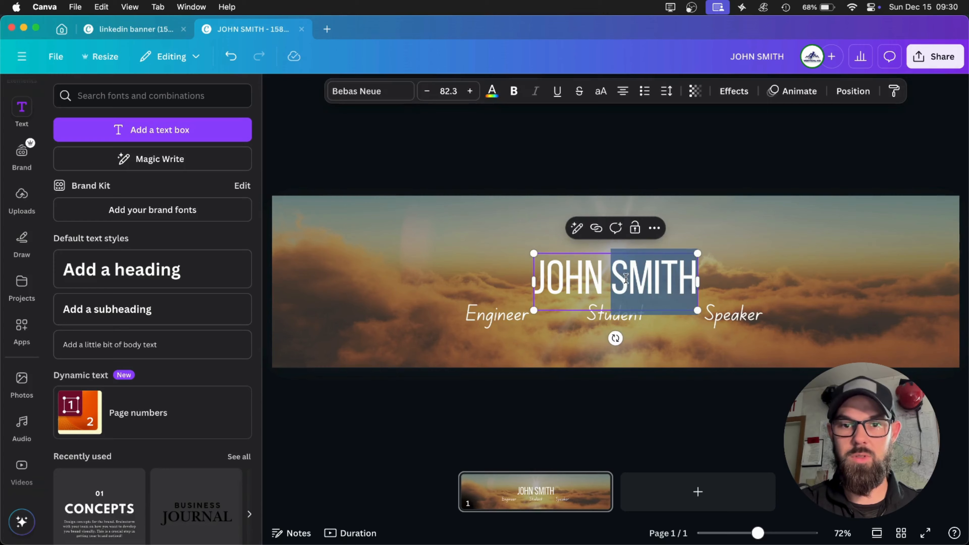
key(super+a)
text(ALEX BROOKS)
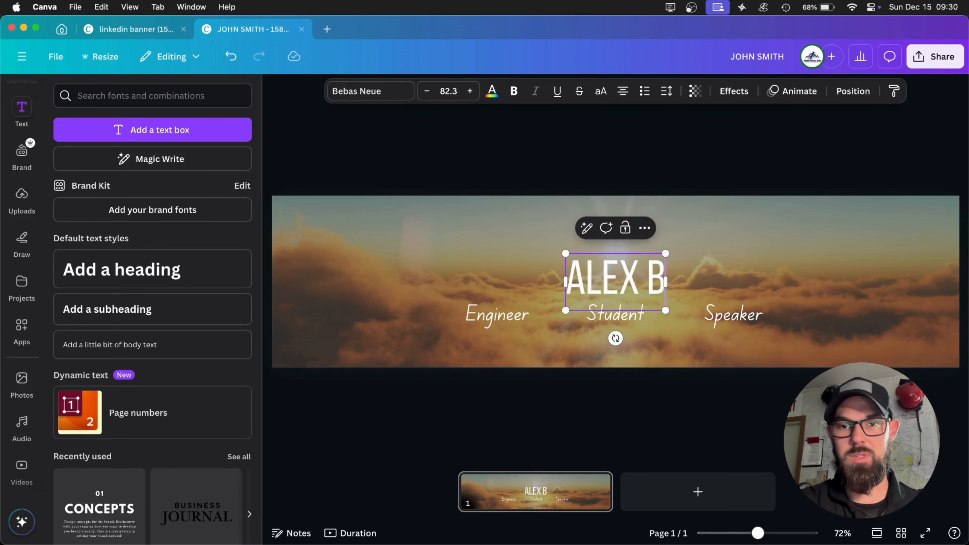
click(670, 167)
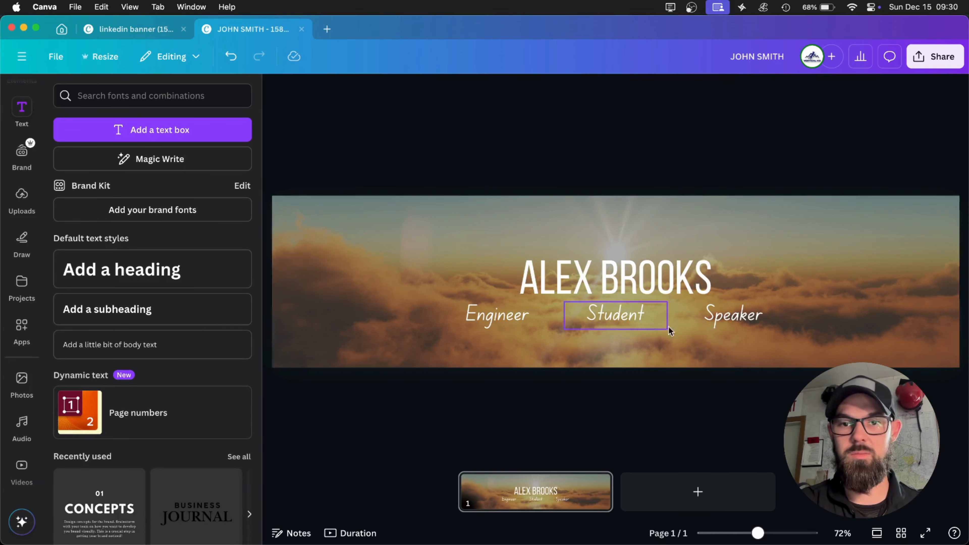
Download the banner as a PNG at 1,584 × 396 px, save it as demobanner.png in the linkedin folder and show it in Finder.
click(933, 61)
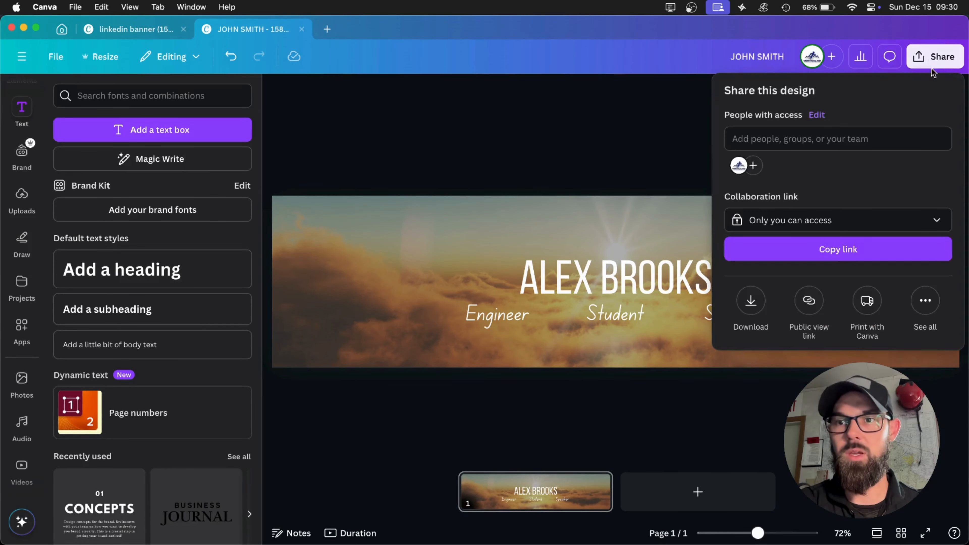
click(751, 317)
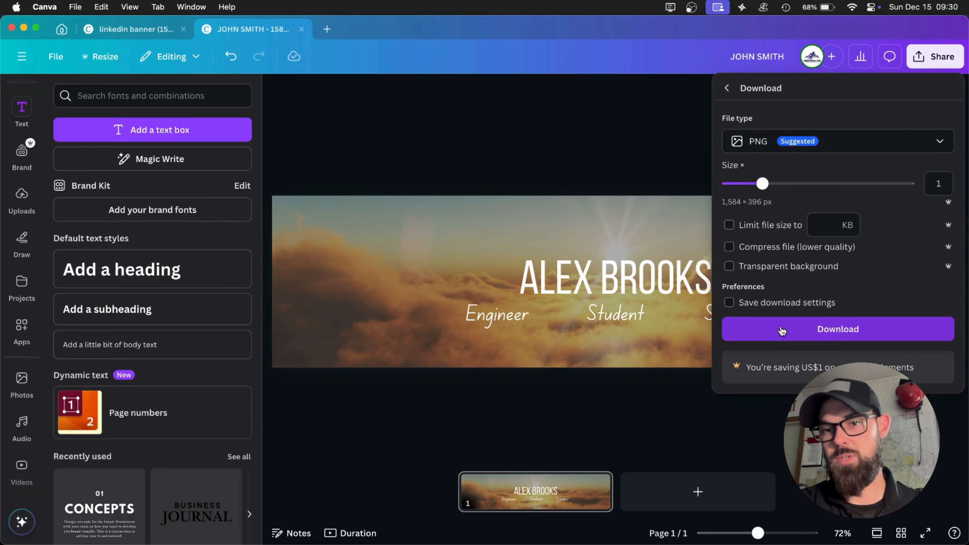
click(781, 330)
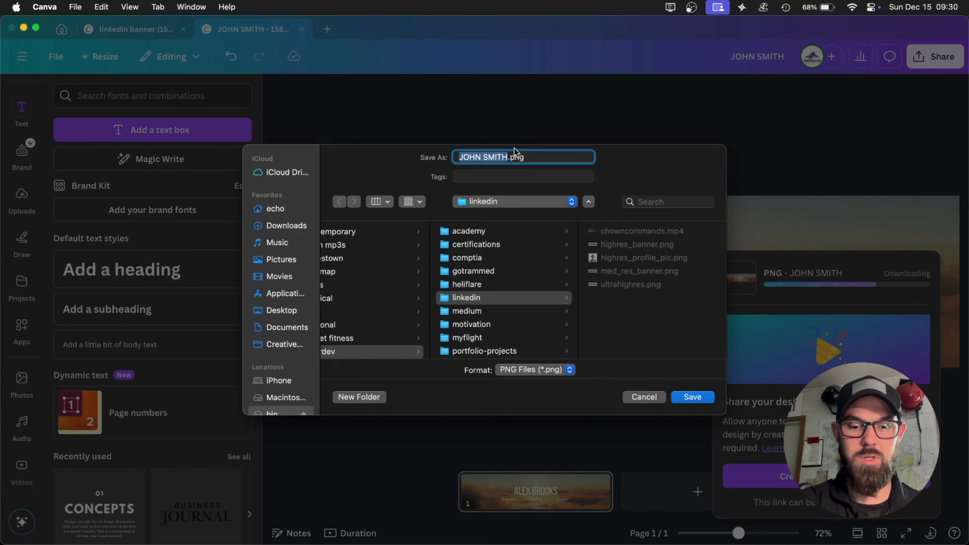
text(demobanne)
key(Return)
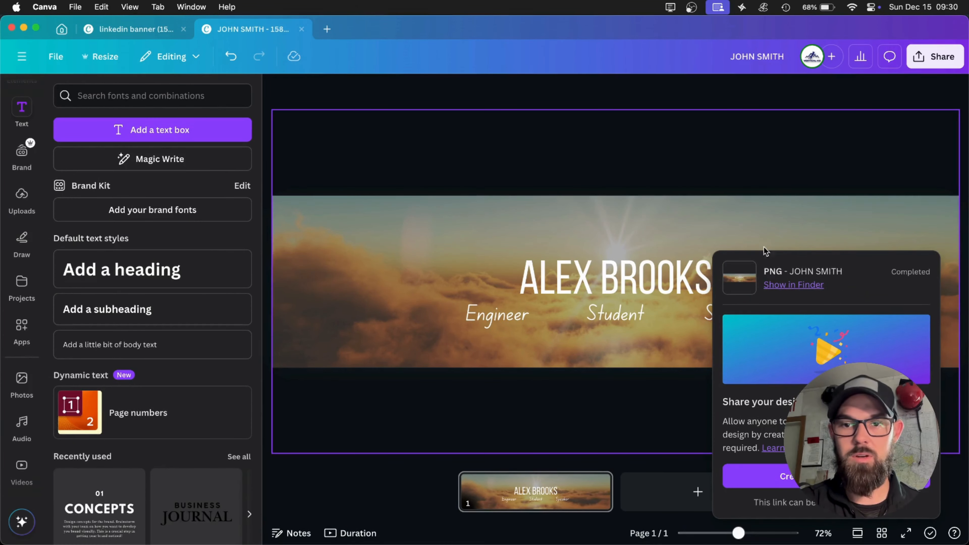
click(775, 287)
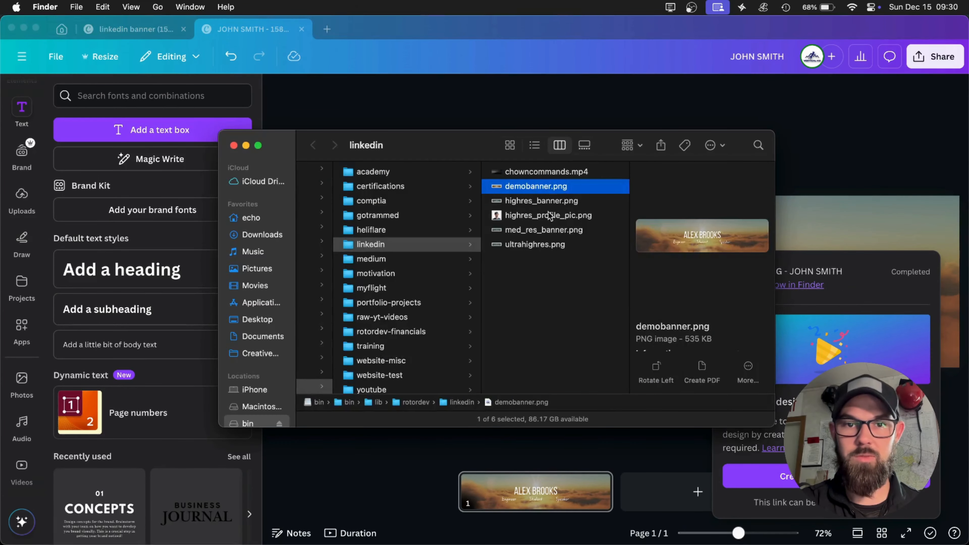
Switch to the LinkedIn profile in Brave and start changing the profile's background photo.
key(super+Tab)
key(super+Tab)
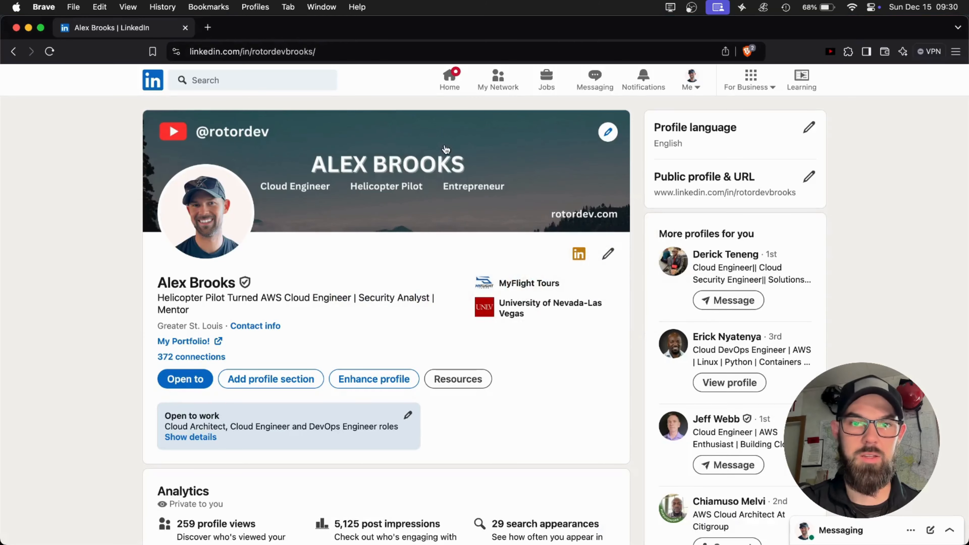
click(608, 133)
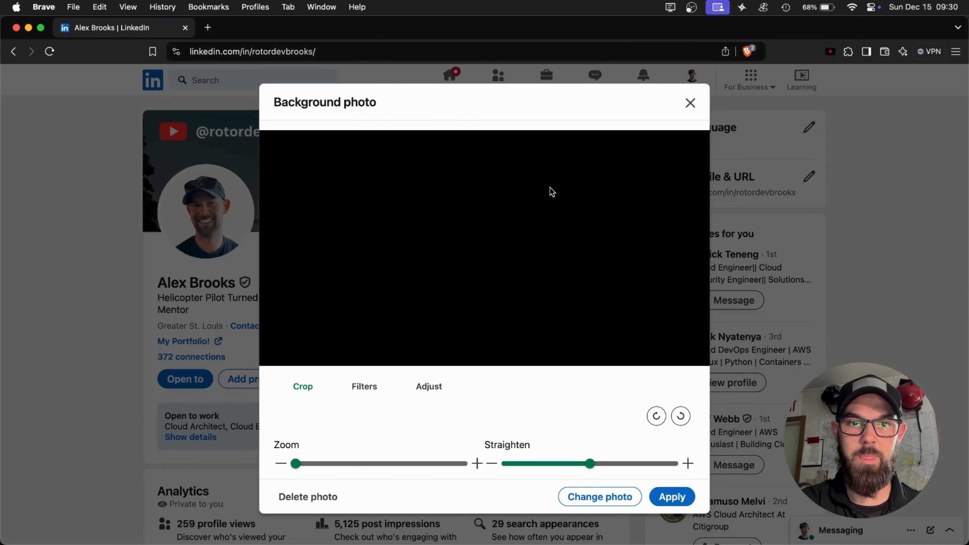
click(603, 497)
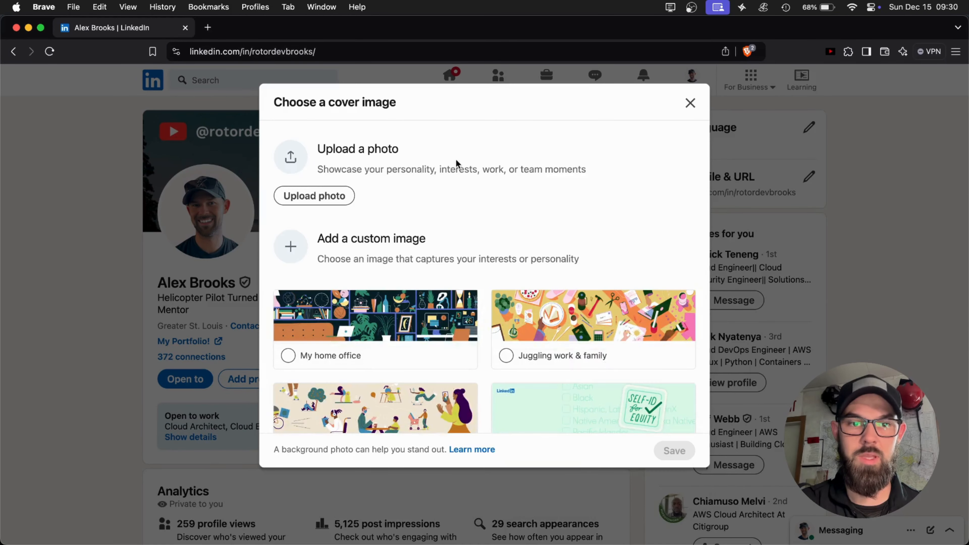
Upload demobanner.png from the linkedin folder as the new background photo.
click(323, 199)
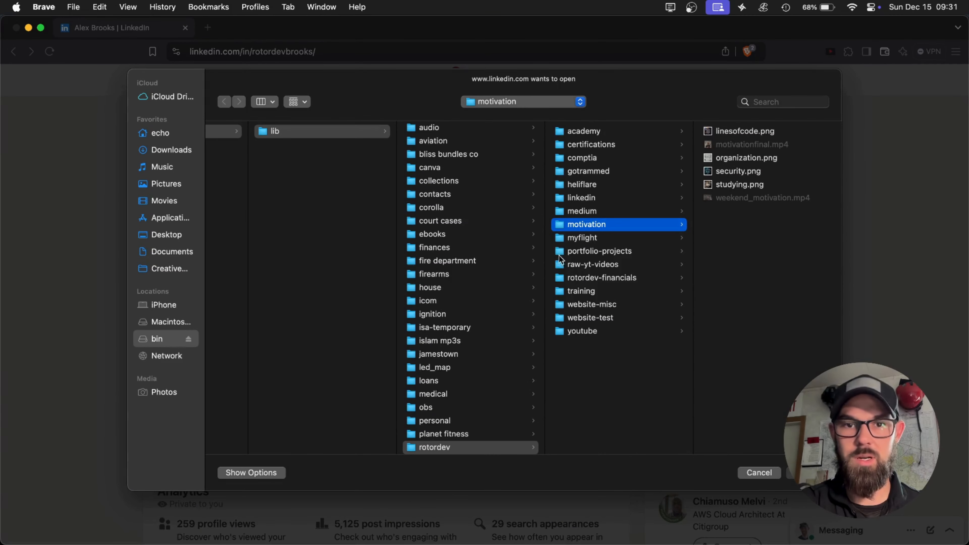
click(583, 202)
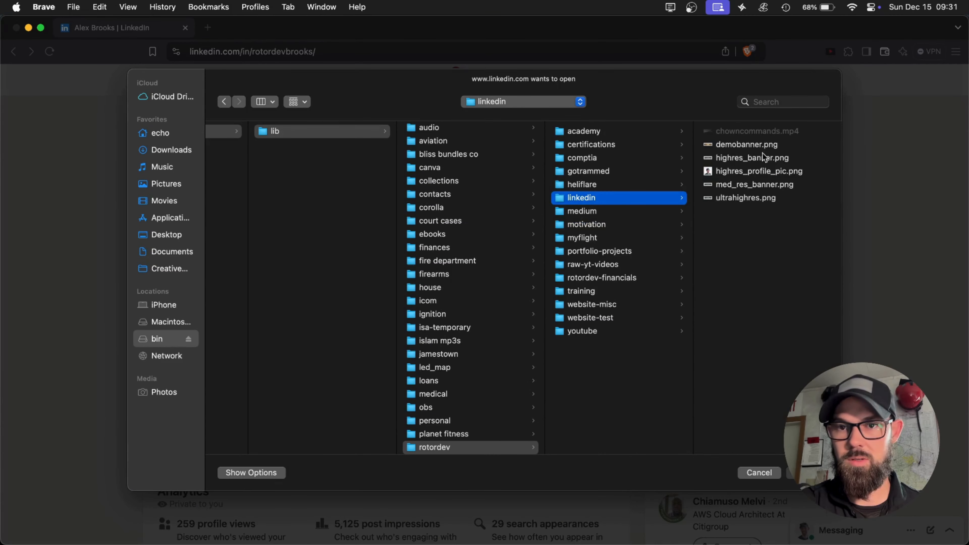
click(761, 145)
key(Return)
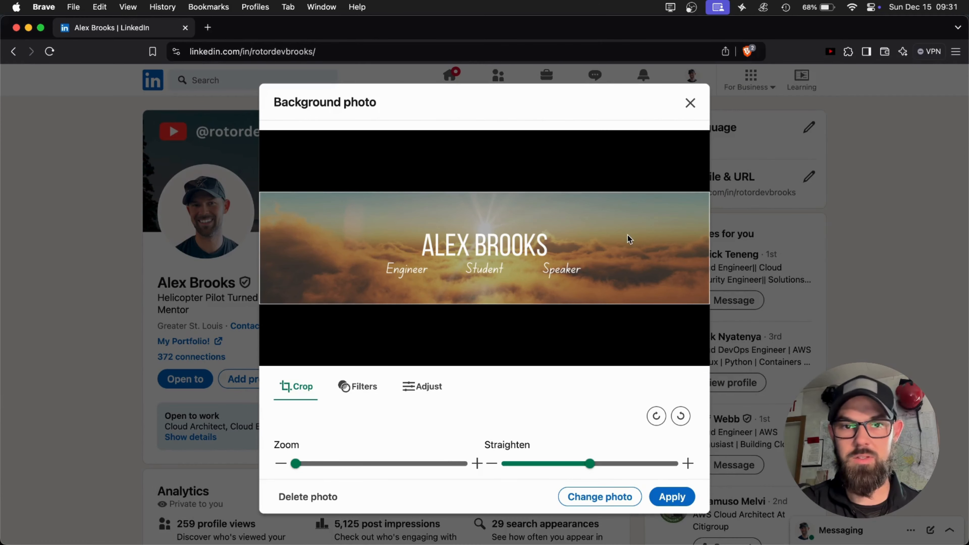
Apply the uploaded banner as the background photo and open the profile in the developer tools' mobile device preview.
click(652, 495)
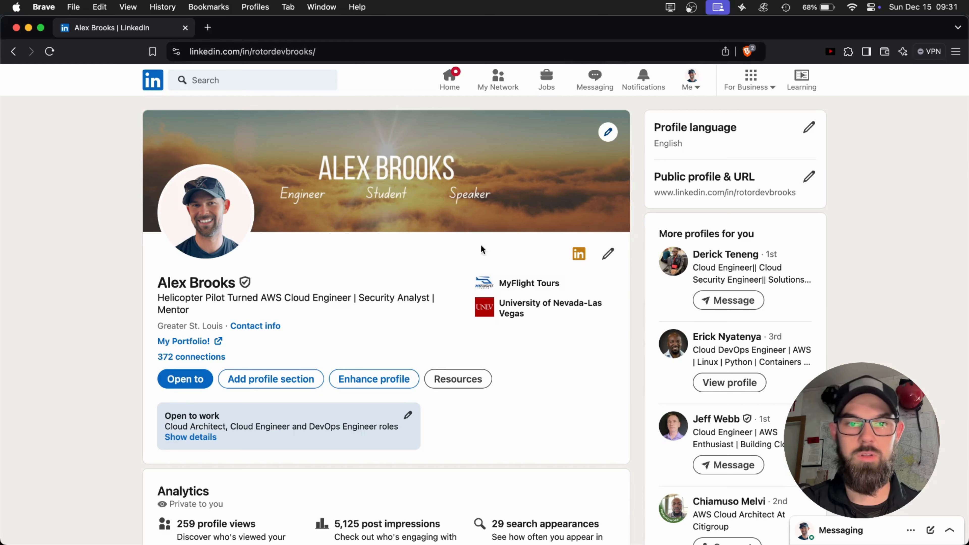
right_click(387, 262)
click(416, 414)
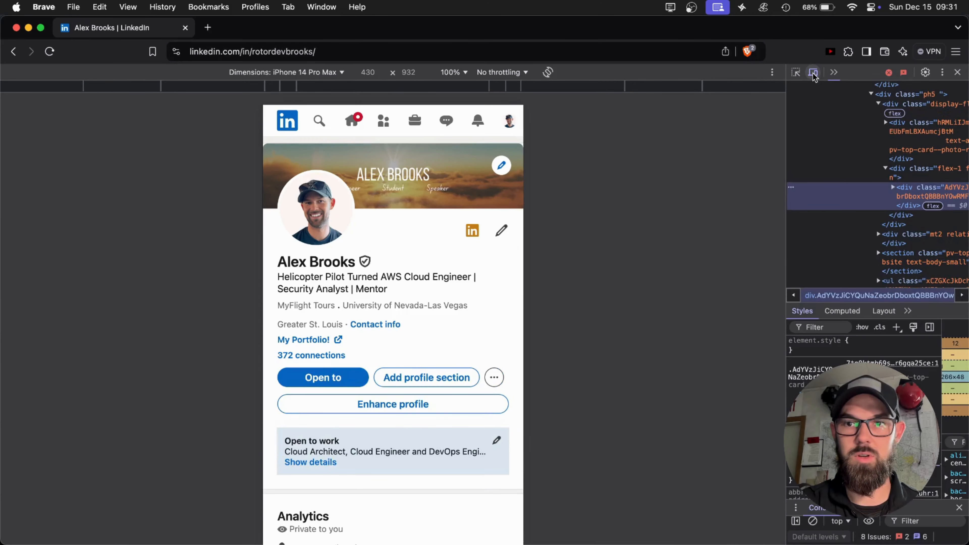
click(814, 74)
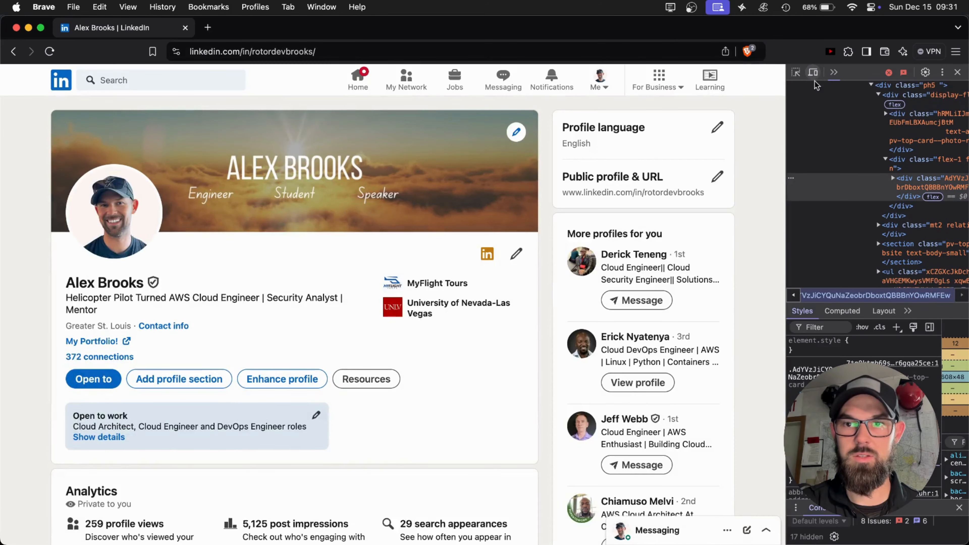
click(814, 74)
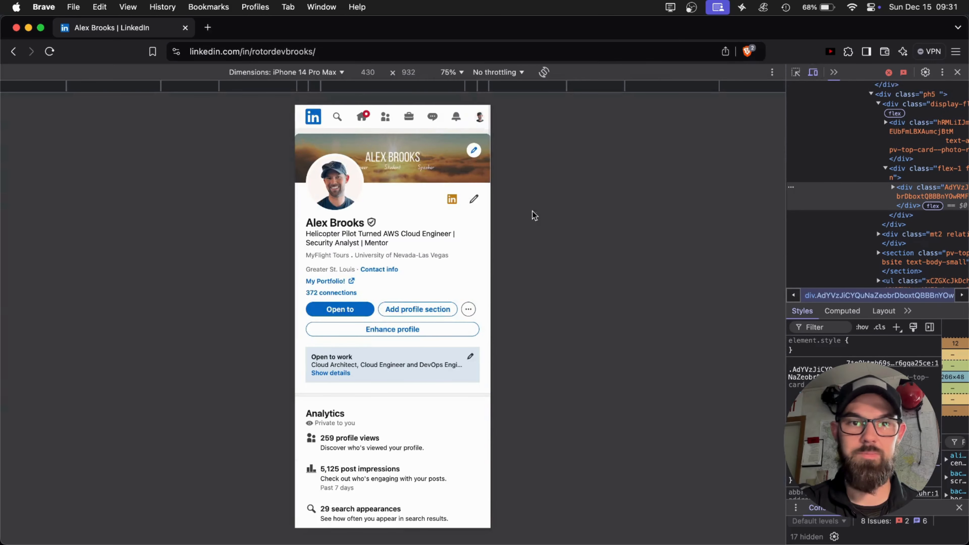
Check how the banner text sits beside the profile photo in the iPhone SE and iPhone 14 Pro Max previews.
click(304, 72)
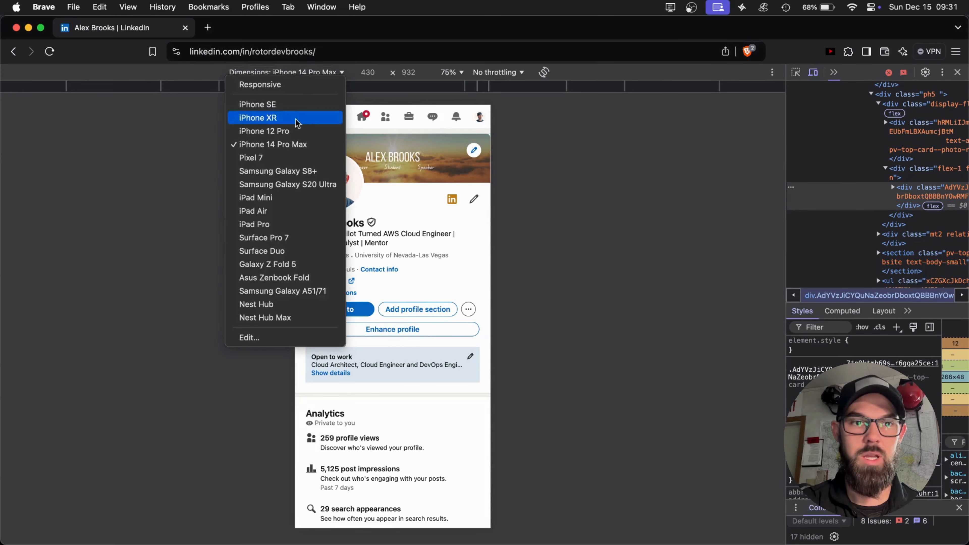
click(285, 105)
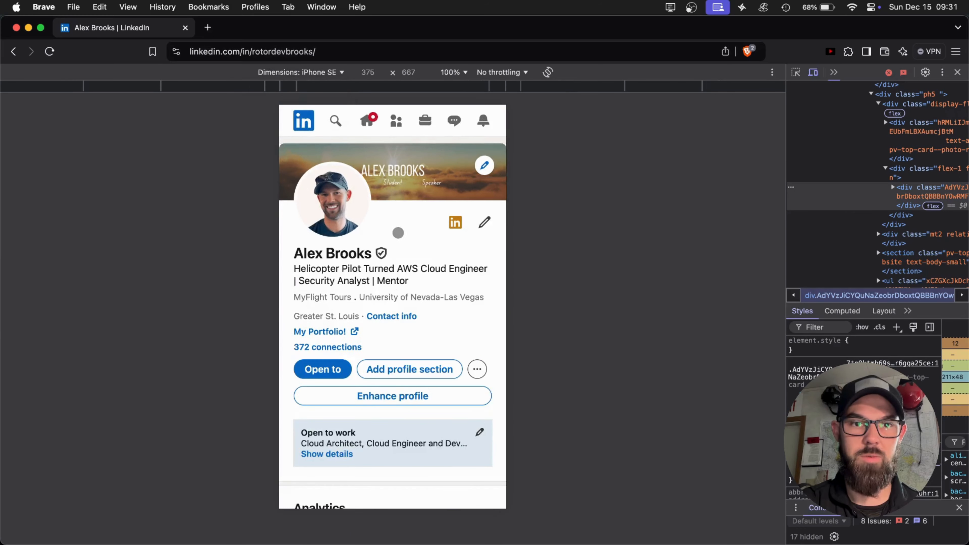
click(301, 72)
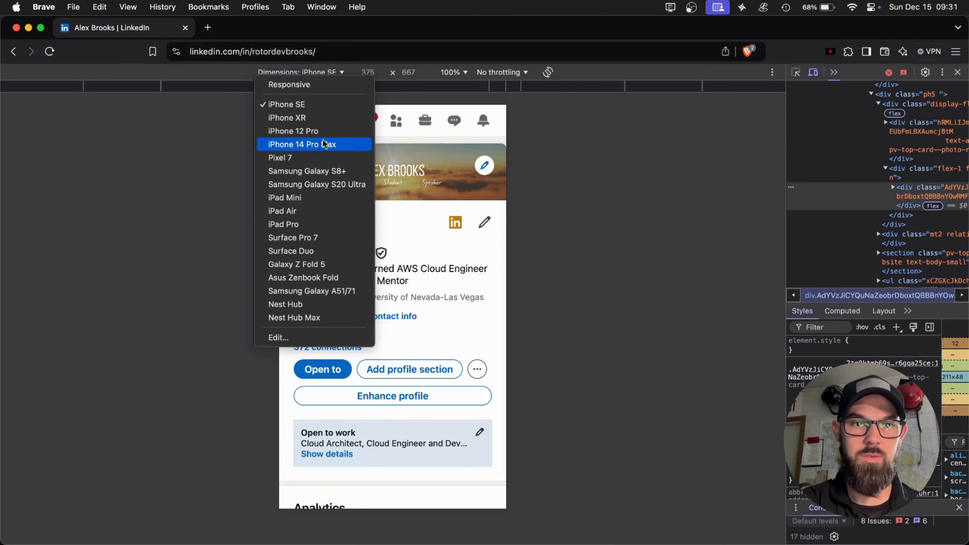
click(324, 144)
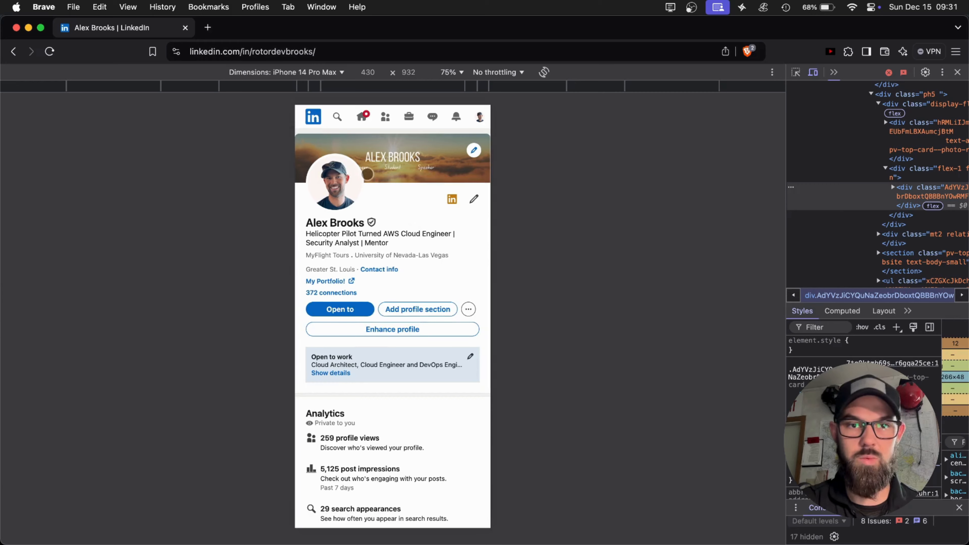
scroll(368, 175, up, 5)
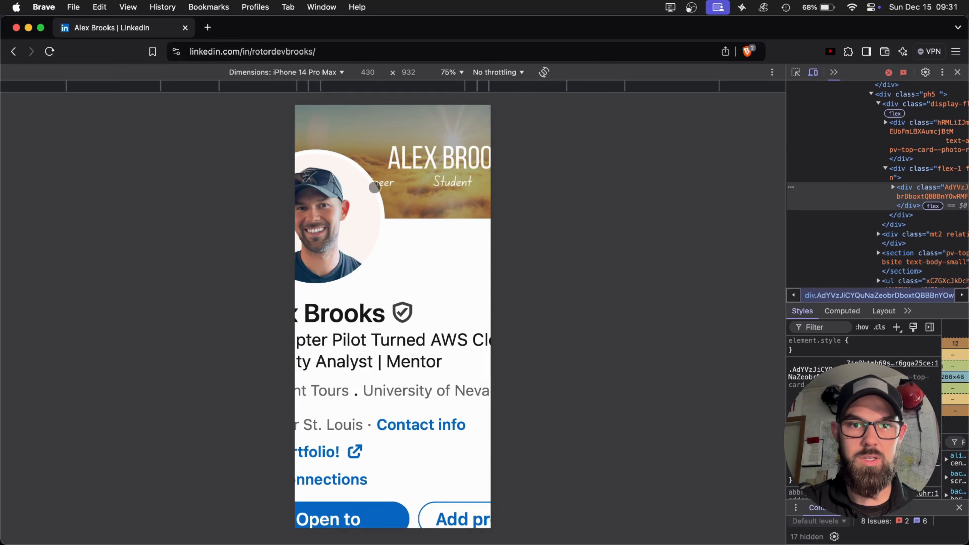
scroll(379, 187, down, 5)
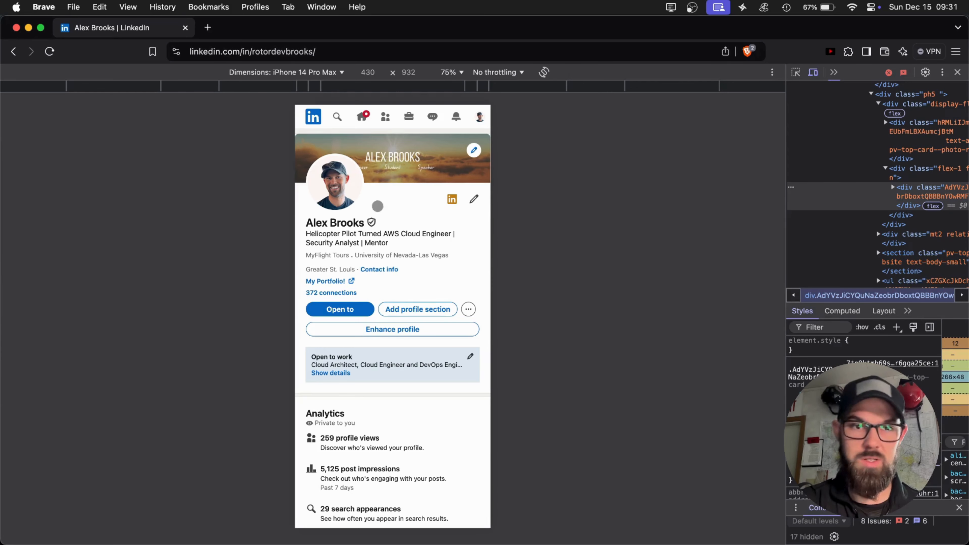
scroll(372, 153, up, 5)
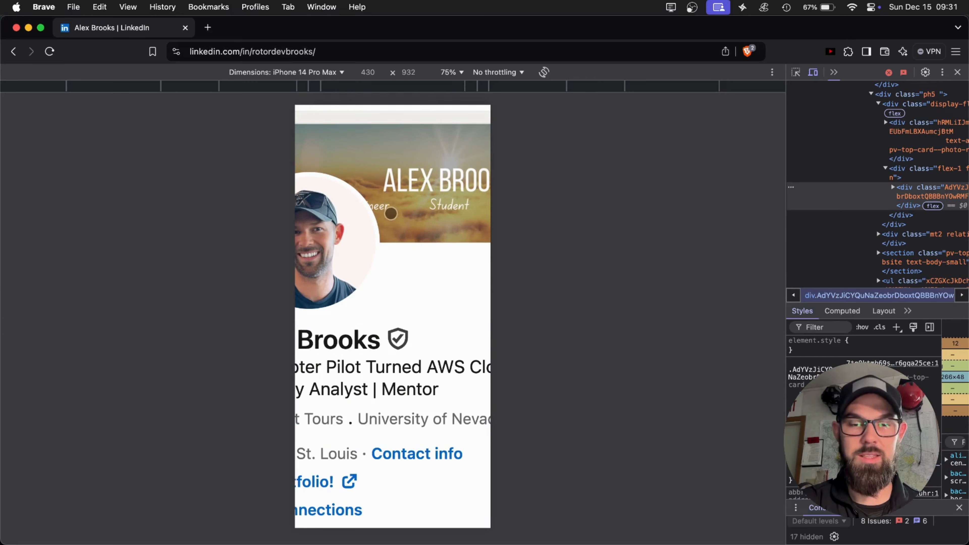
click(393, 217)
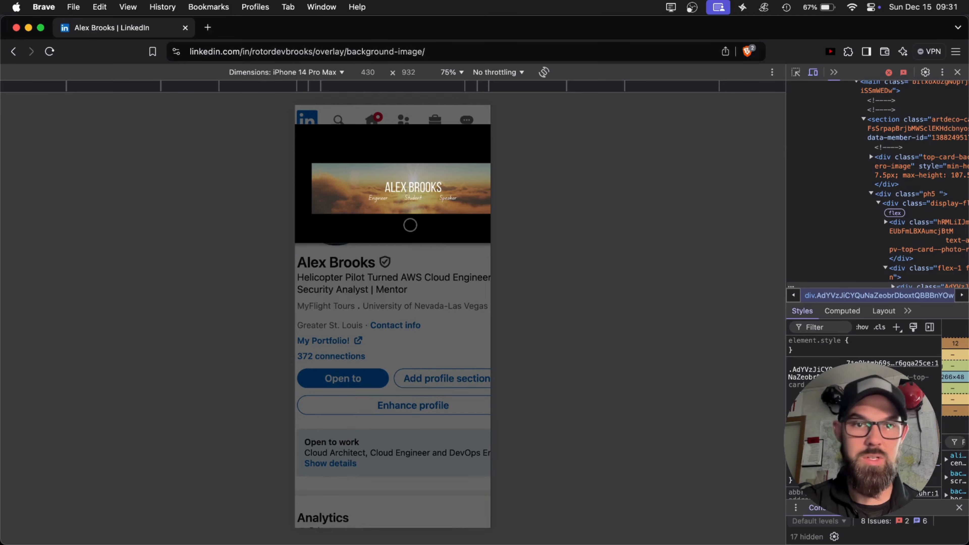
click(416, 269)
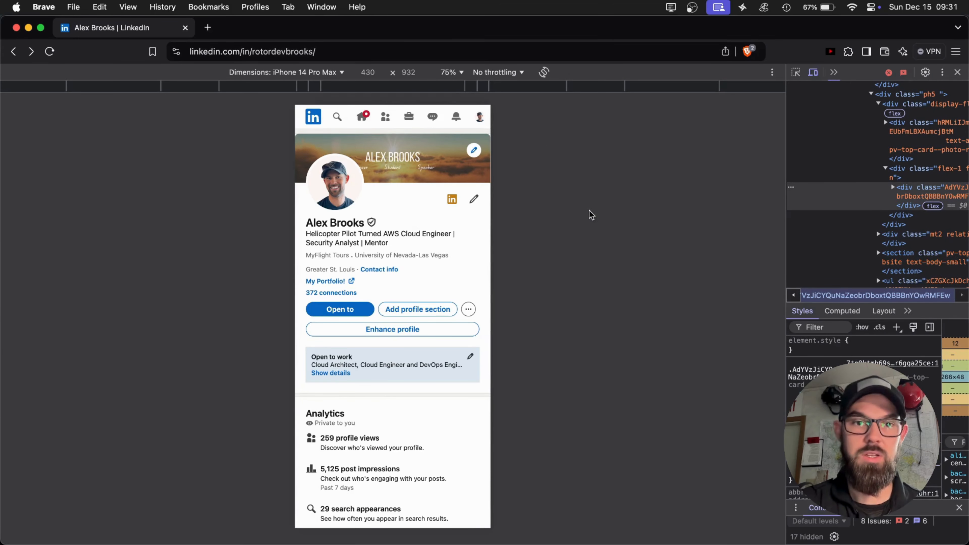
Switch to the banner design in Canva and move the Engineer and Speaker texts inward, close to Student beneath the name.
key(super+Tab)
click(508, 285)
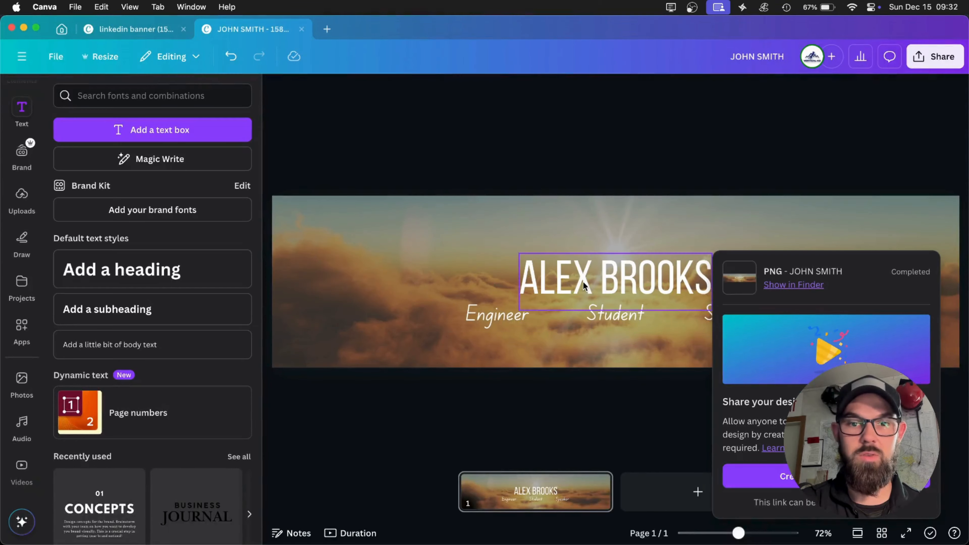
click(500, 323)
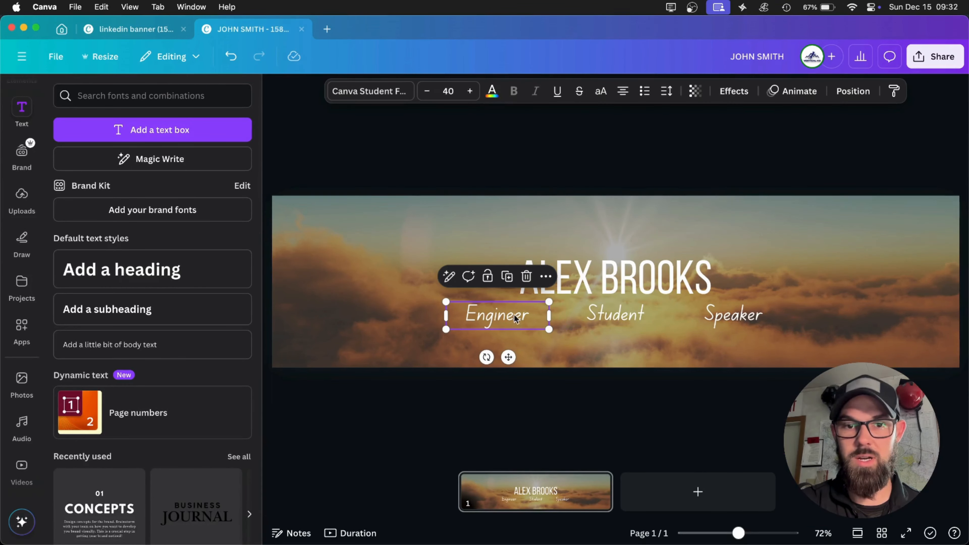
drag(514, 317, 556, 317)
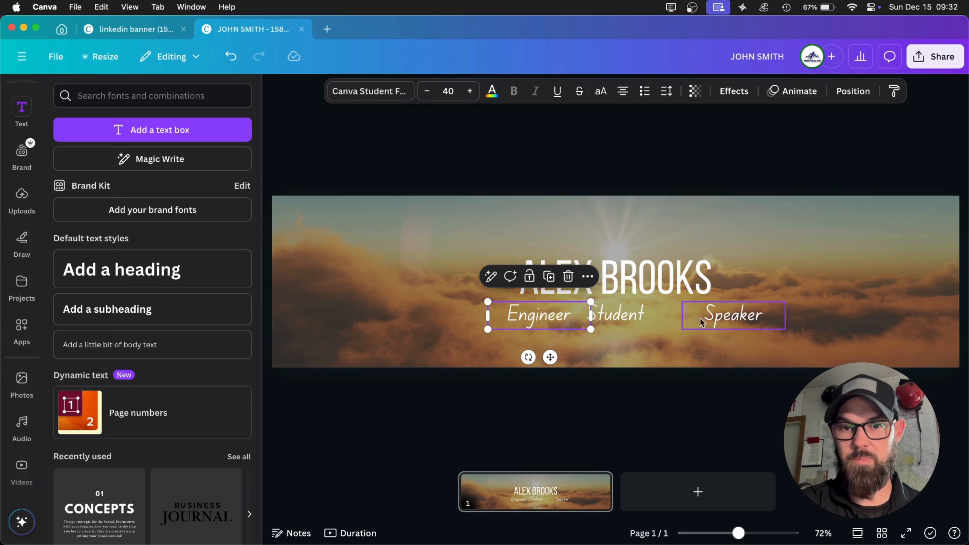
drag(700, 318, 687, 310)
click(661, 167)
click(534, 314)
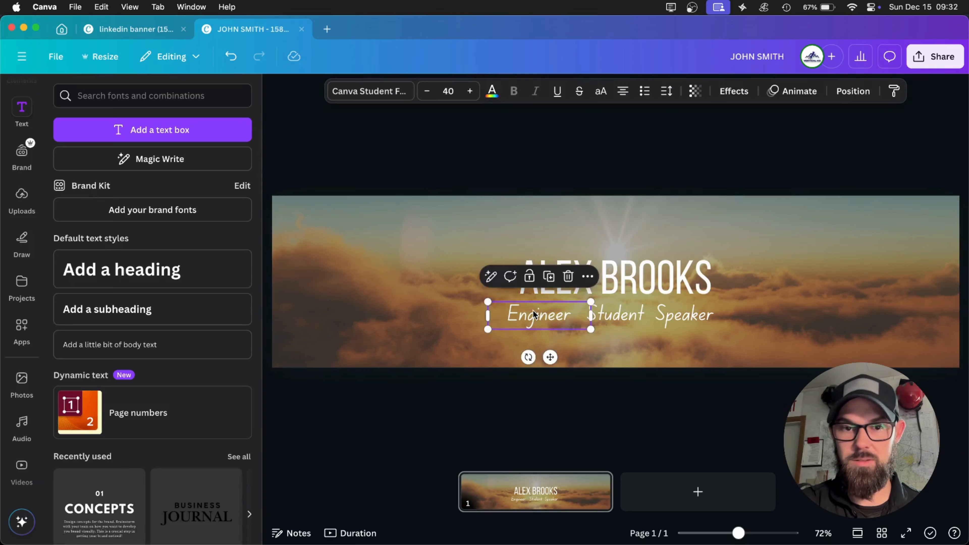
drag(534, 314, 540, 313)
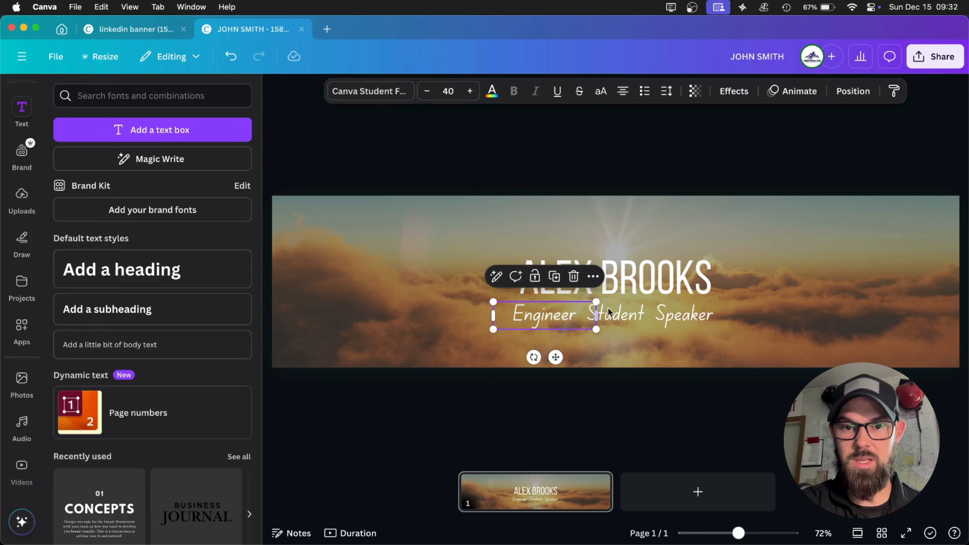
Add a vertical bar separator before and after the word Student in its text box.
click(586, 320)
click(580, 317)
text(|)
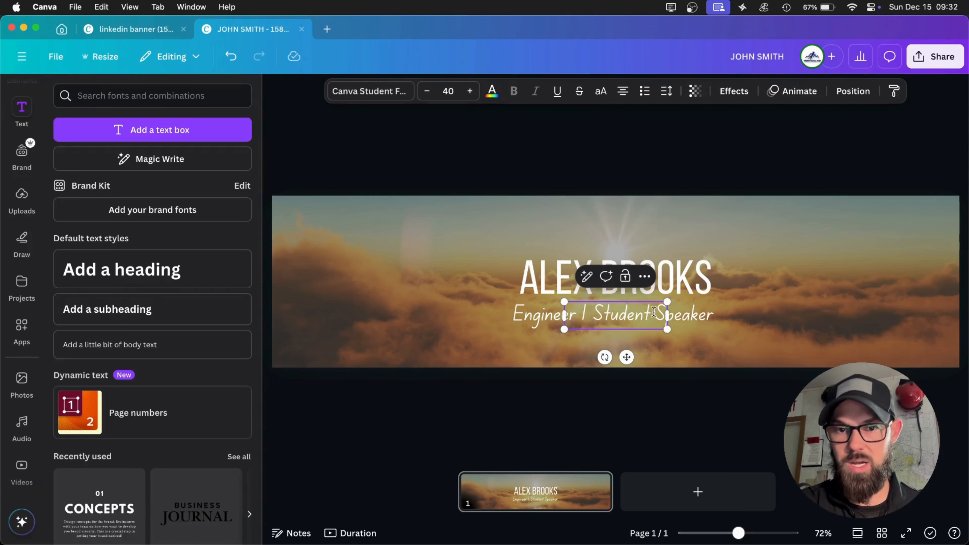
triple_click(653, 312)
click(657, 315)
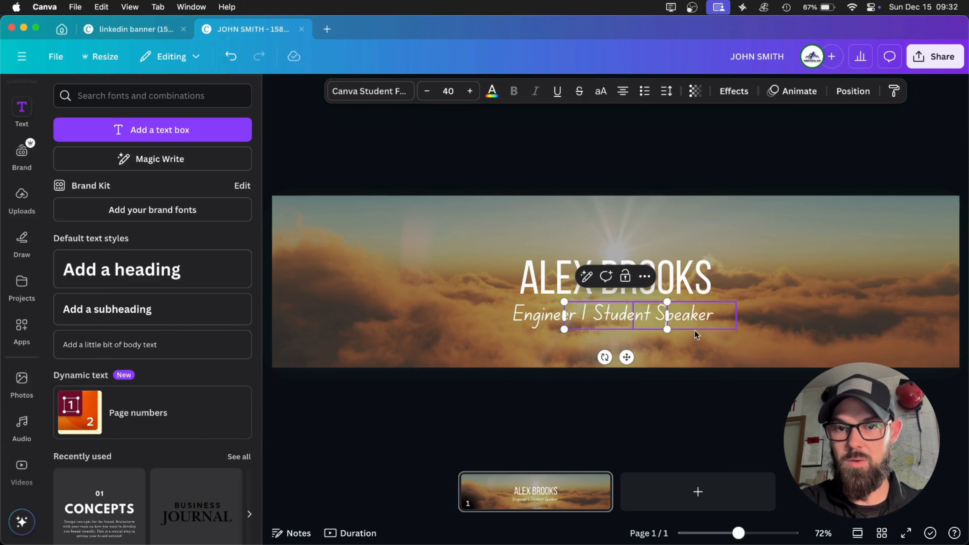
text(|)
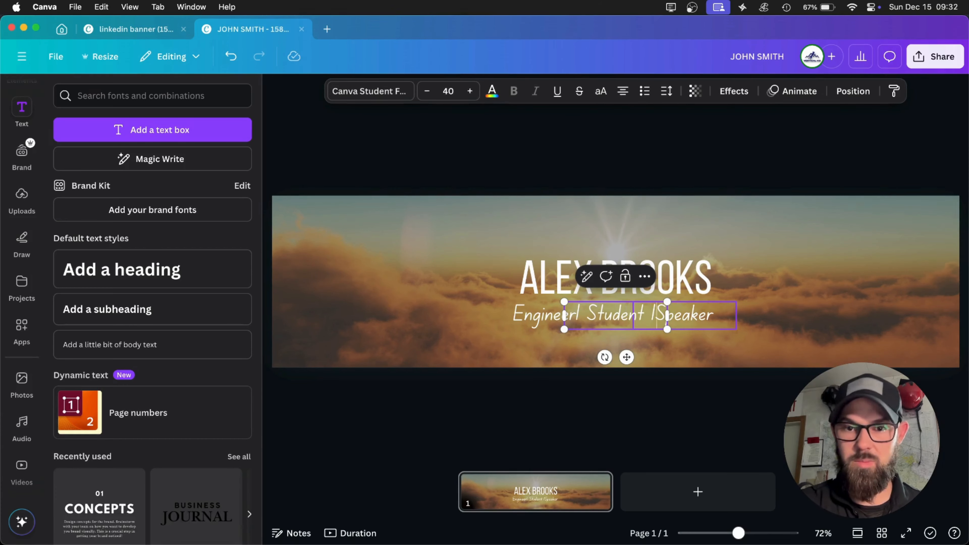
Shift the Speaker and Engineer texts slightly outward to leave room for the vertical bars around Student.
click(698, 158)
drag(675, 314, 682, 315)
click(545, 312)
drag(545, 311, 536, 311)
click(590, 175)
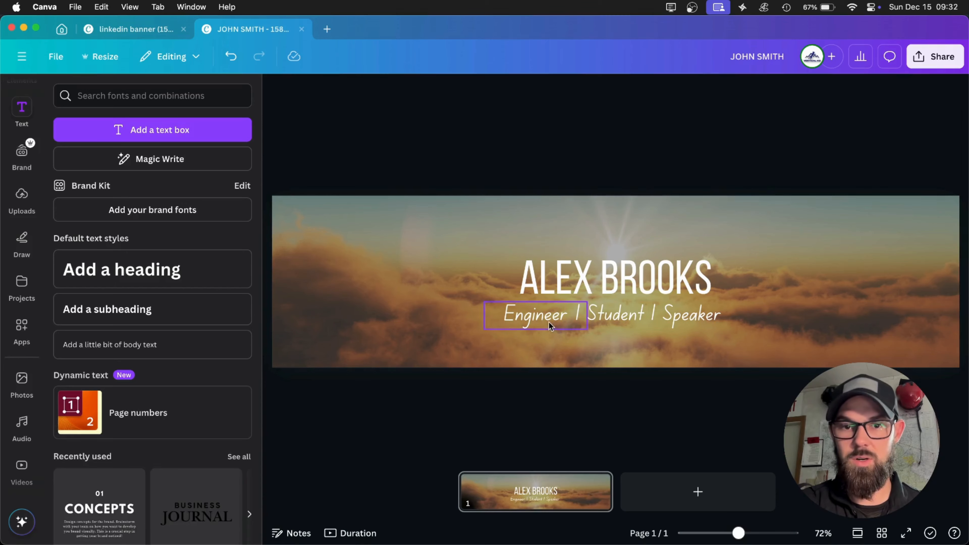
Reduce the font size of the Engineer, Student and Speaker texts to 35.
click(522, 322)
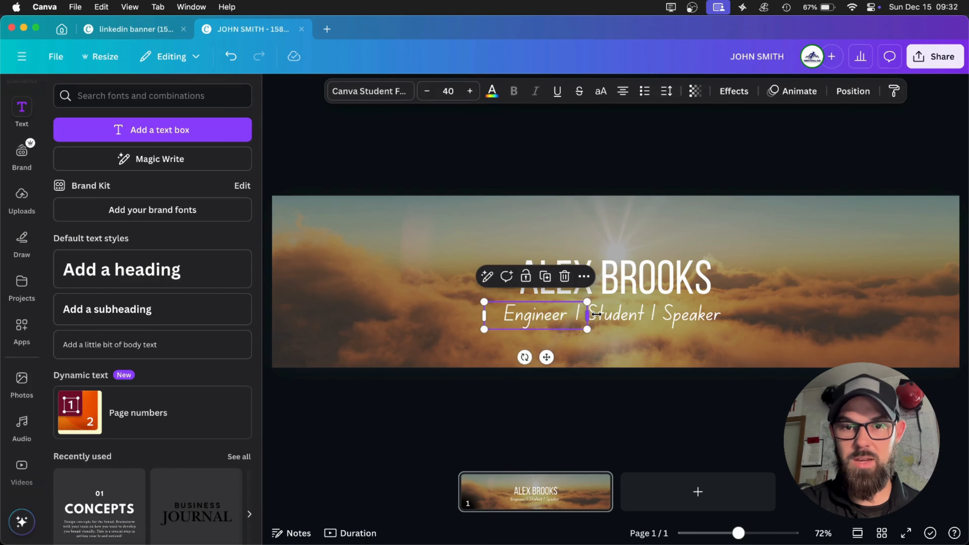
click(427, 91)
click(428, 91)
click(427, 91)
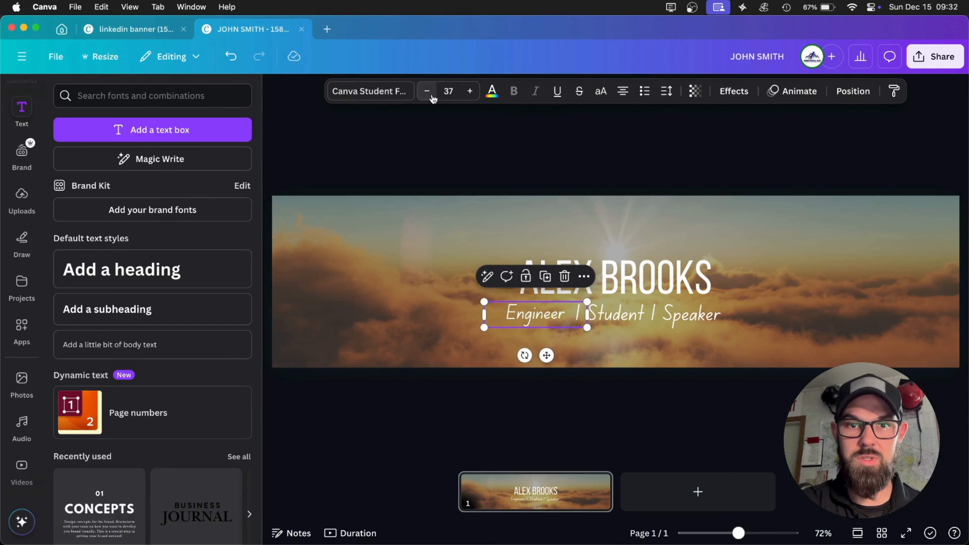
click(428, 91)
click(427, 91)
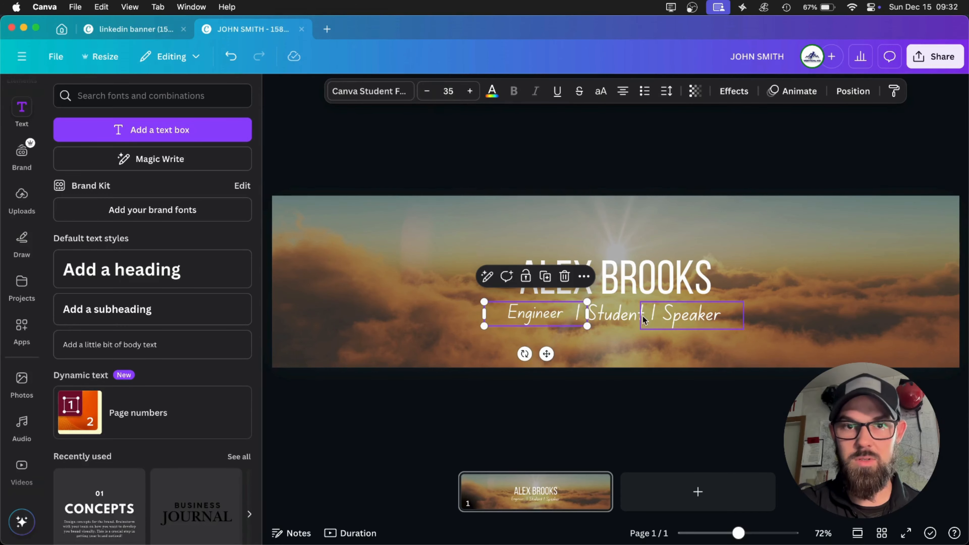
click(679, 316)
click(611, 313)
click(428, 91)
click(427, 91)
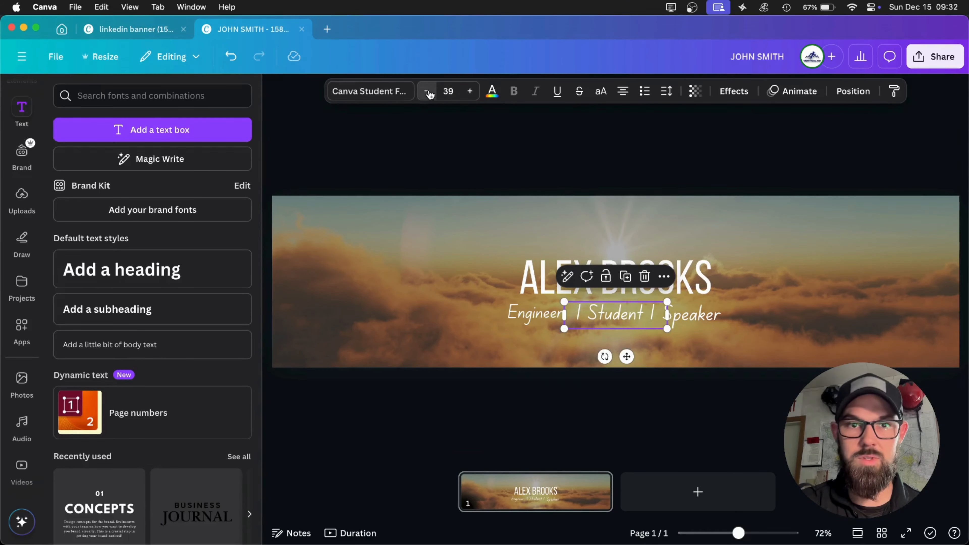
click(427, 91)
click(427, 91)
click(687, 313)
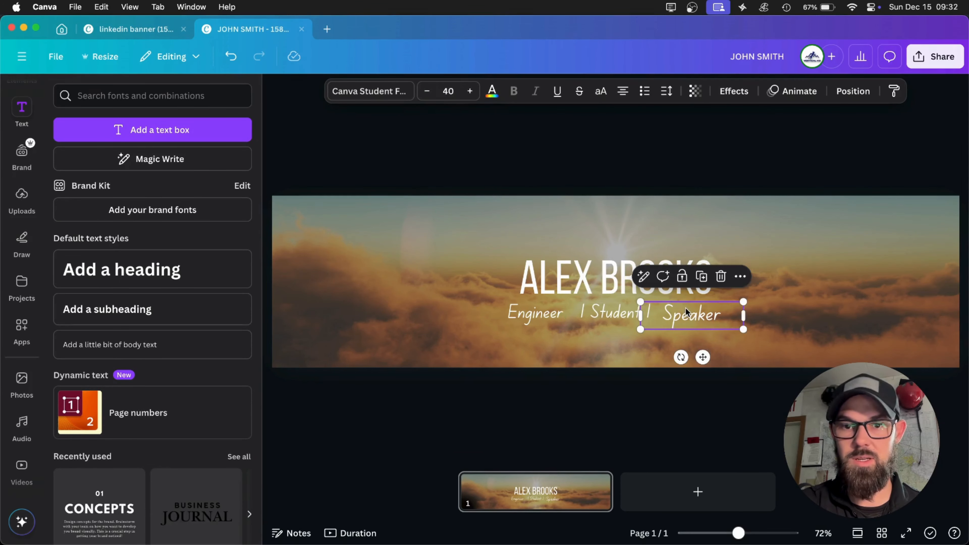
click(427, 90)
click(427, 91)
click(428, 91)
click(427, 91)
click(428, 91)
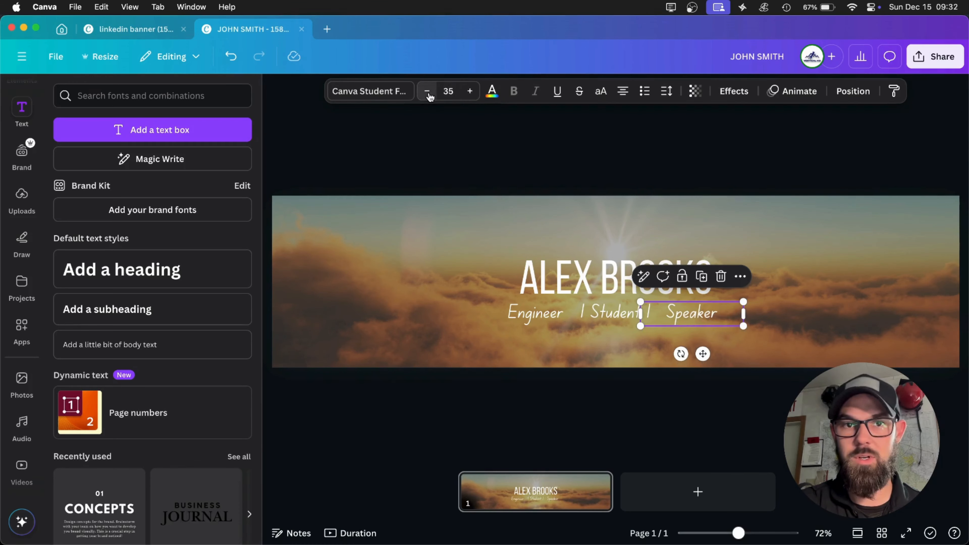
Reposition the Speaker and Engineer texts beside the Student separators so the job-title line fits within the name's width.
click(618, 136)
drag(682, 316, 674, 313)
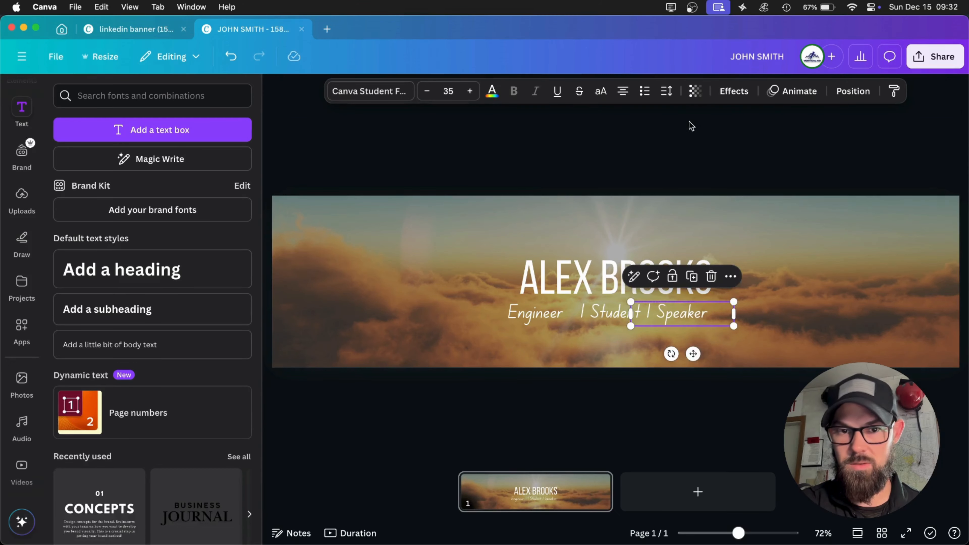
click(691, 126)
click(604, 316)
drag(604, 316, 604, 317)
drag(534, 321, 541, 317)
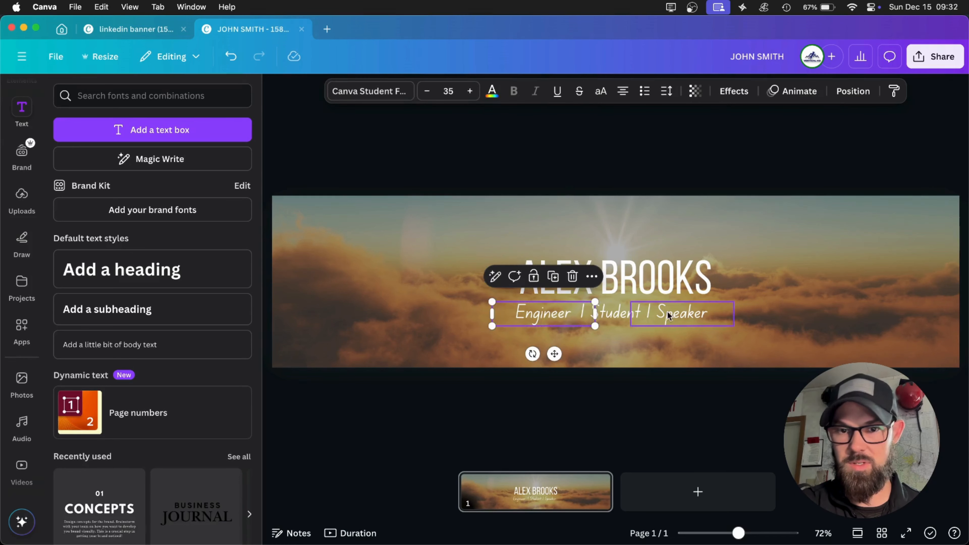
drag(667, 316, 669, 315)
click(603, 106)
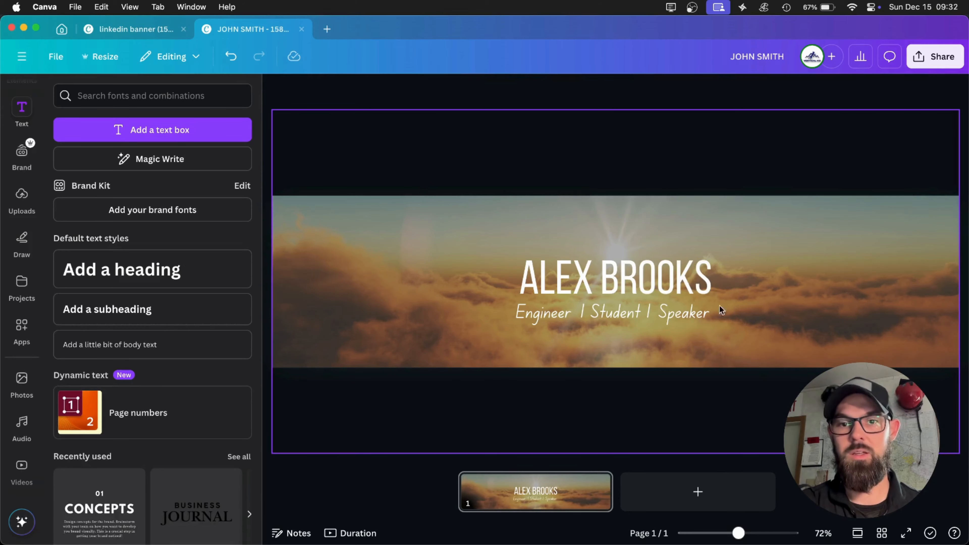
Download the revised banner as a PNG.
click(935, 57)
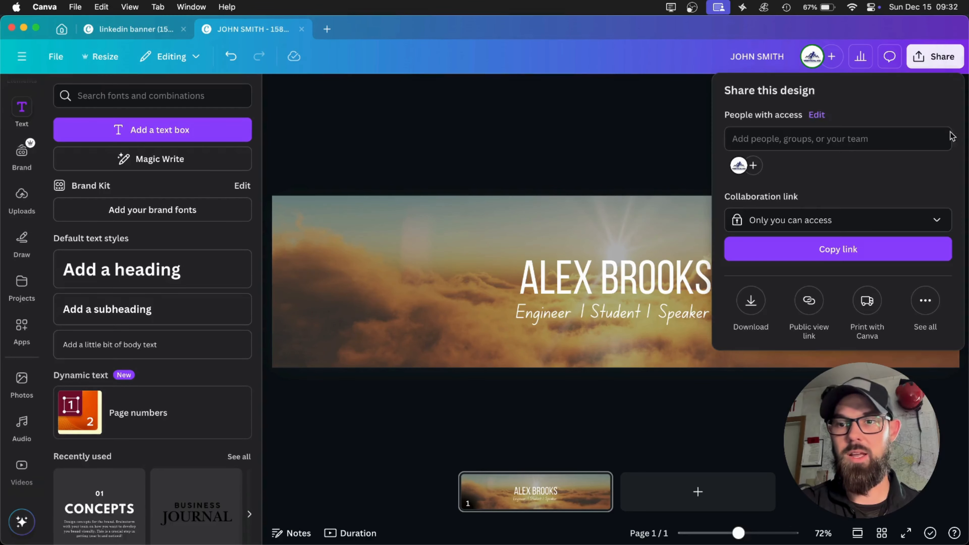
click(759, 311)
click(746, 330)
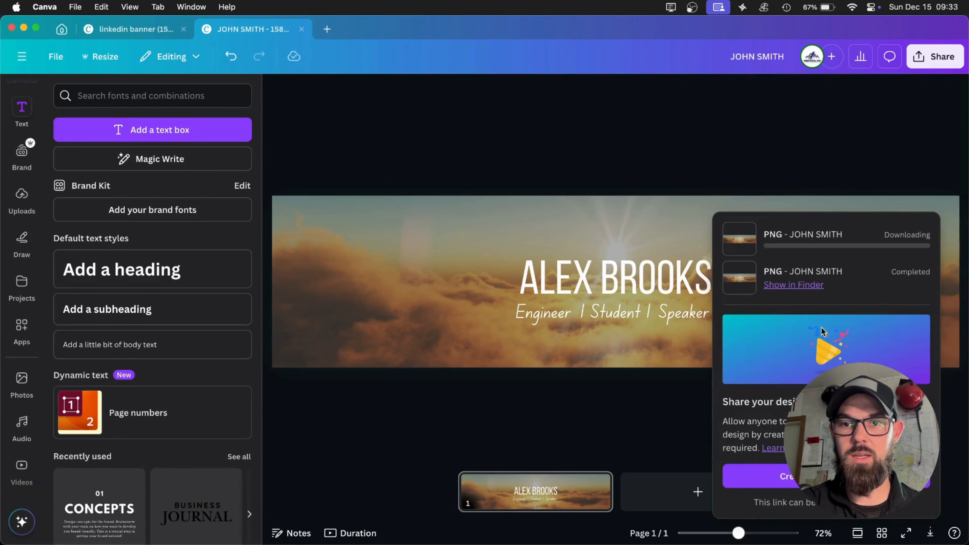
Reveal the earlier download in Finder and delete demobanner.png from the linkedin folder.
click(794, 284)
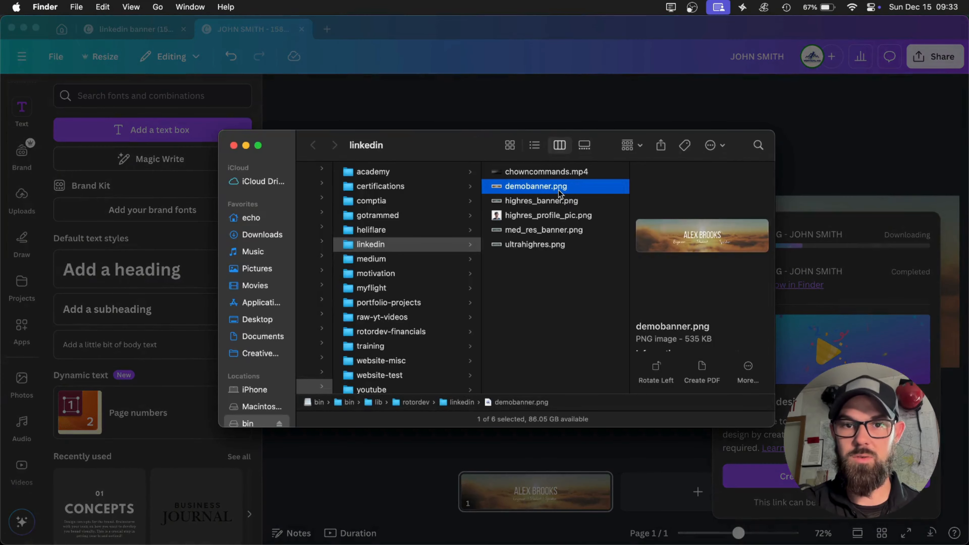
key(Return)
key(BackSpace)
key(Return)
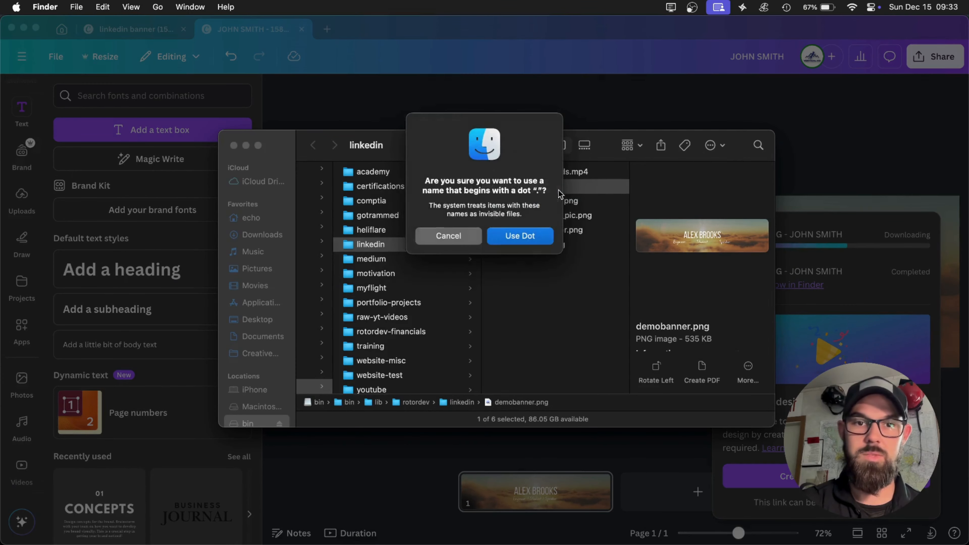
click(461, 239)
click(543, 199)
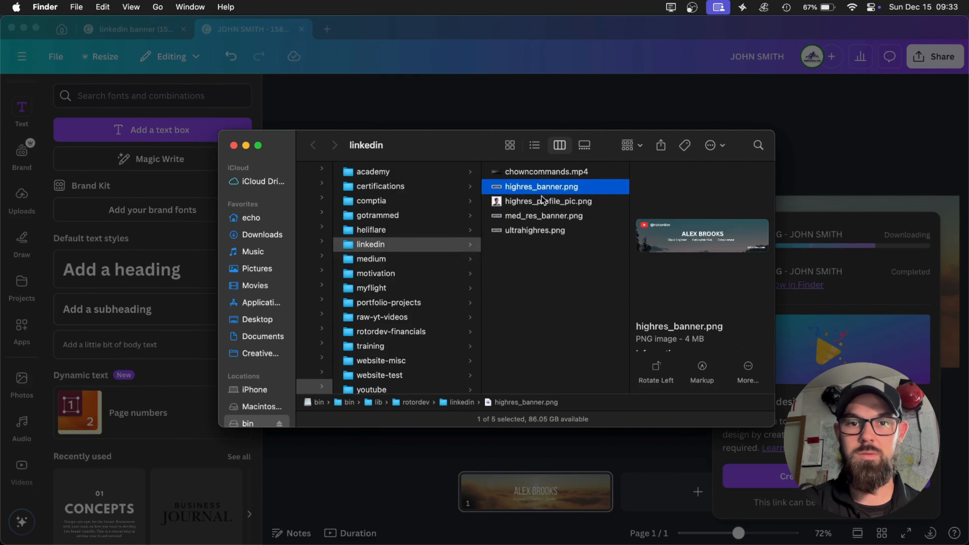
Return to Canva, save the revised banner as dmeobanner.png in the linkedin folder, and reveal the file in Finder.
click(822, 137)
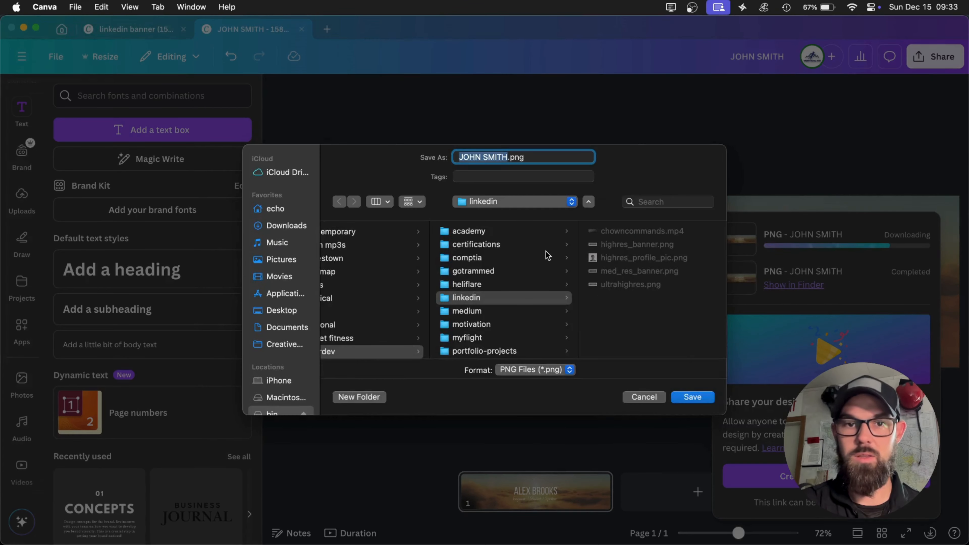
text(demobanner)
key(Return)
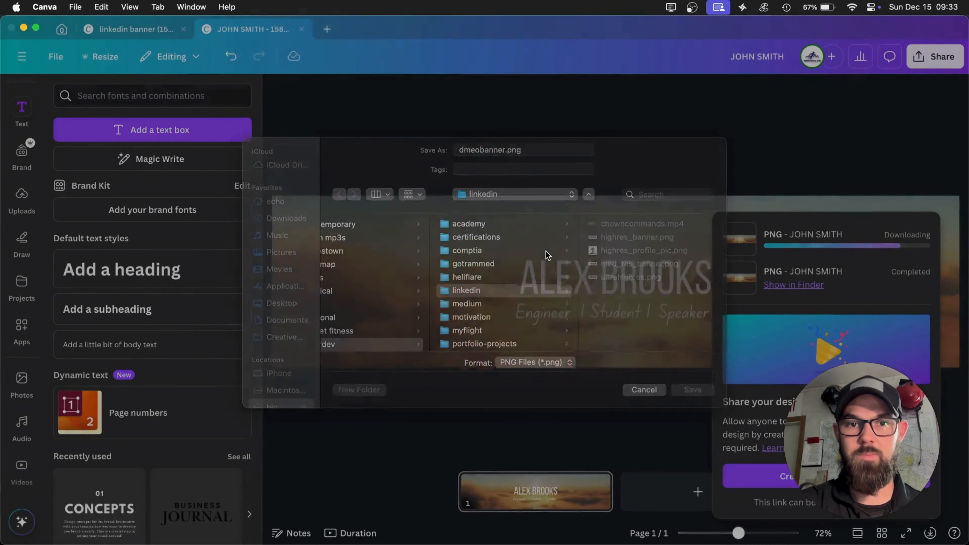
key(super+Tab)
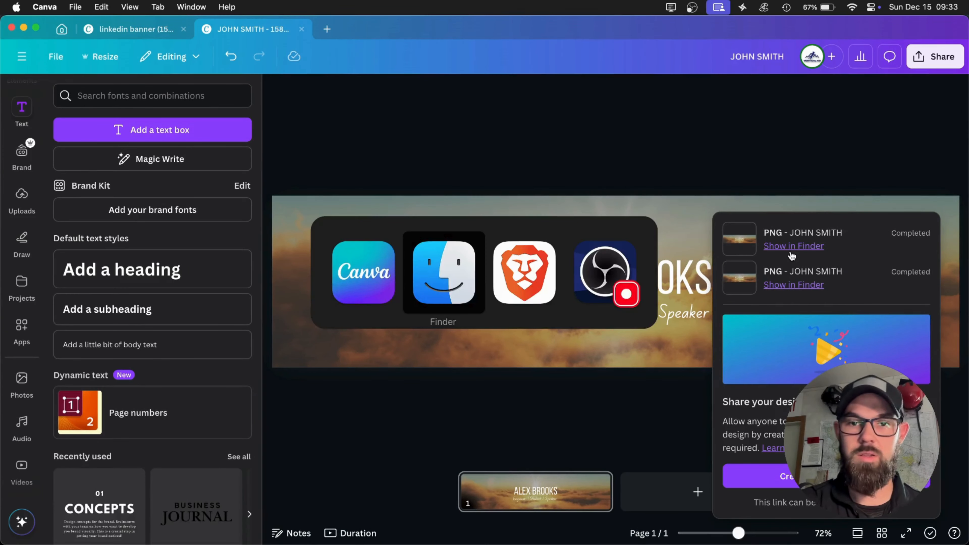
click(794, 246)
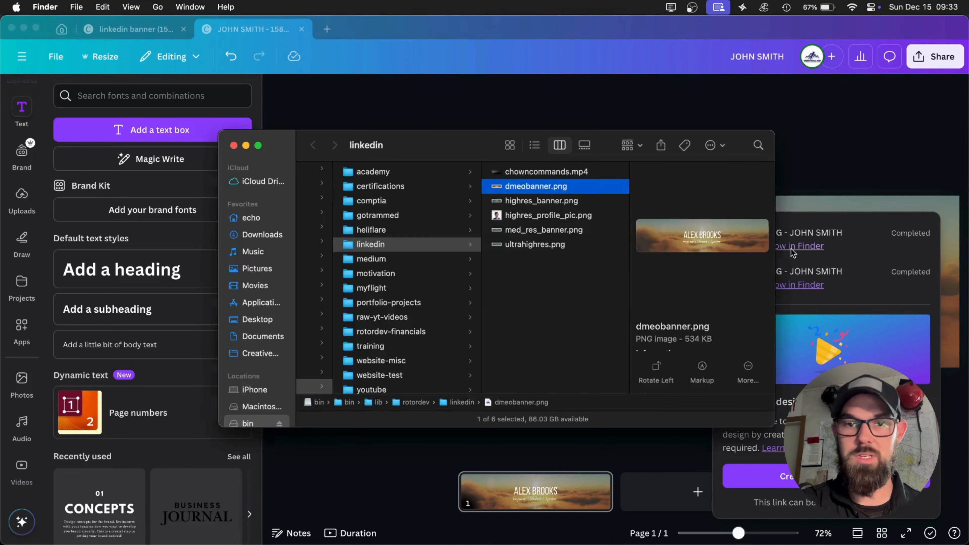
Switch to Brave, leave the mobile device view, and replace the LinkedIn profile's background photo with dmeobanner.png.
key(super+Tab)
key(super+Tab)
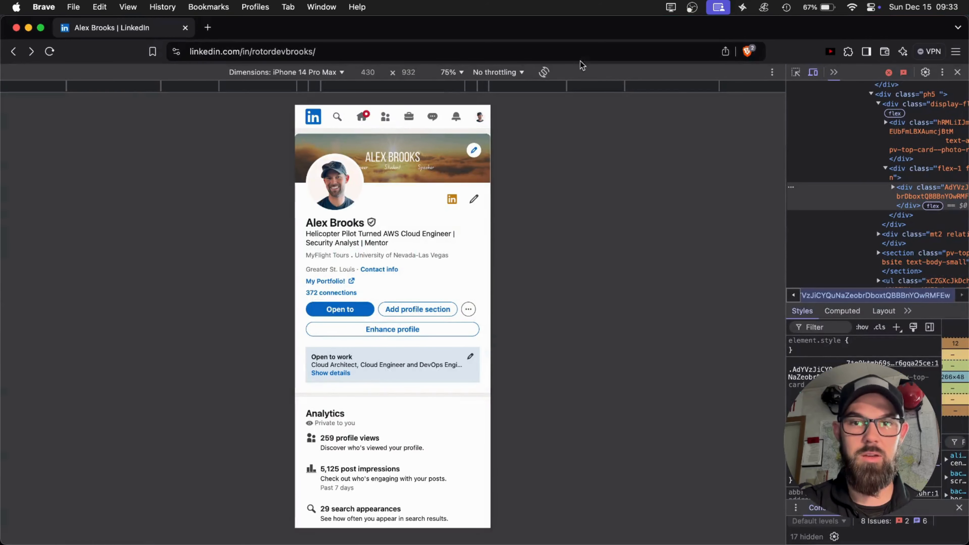
click(958, 72)
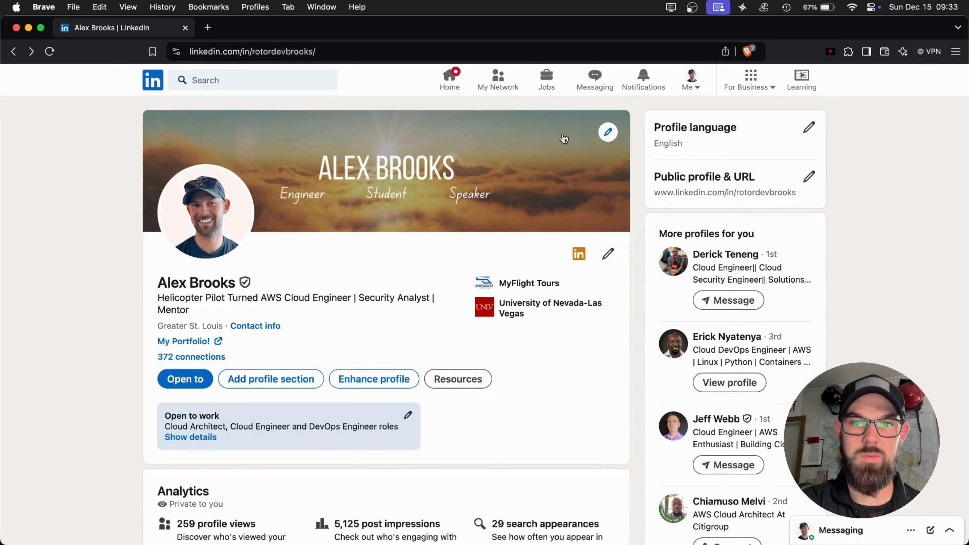
click(608, 133)
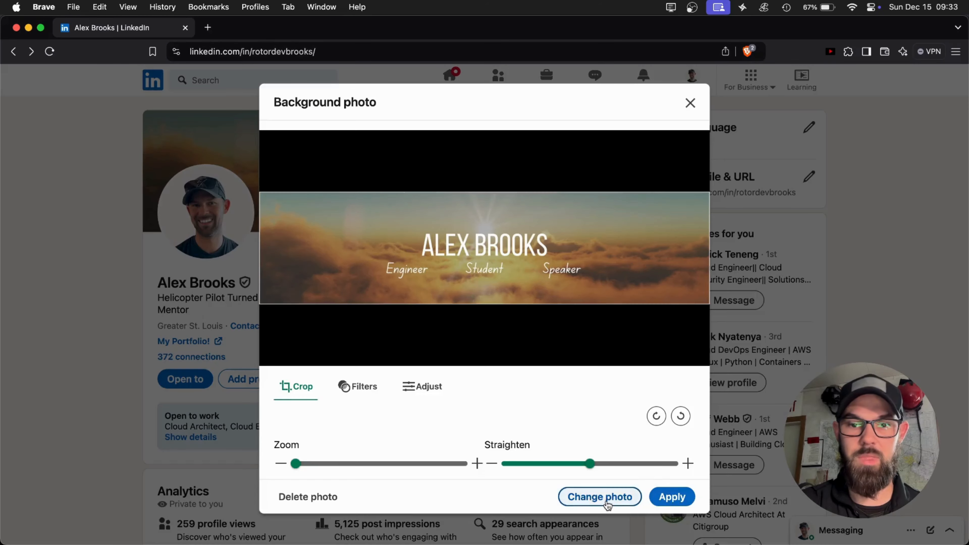
click(608, 500)
click(301, 195)
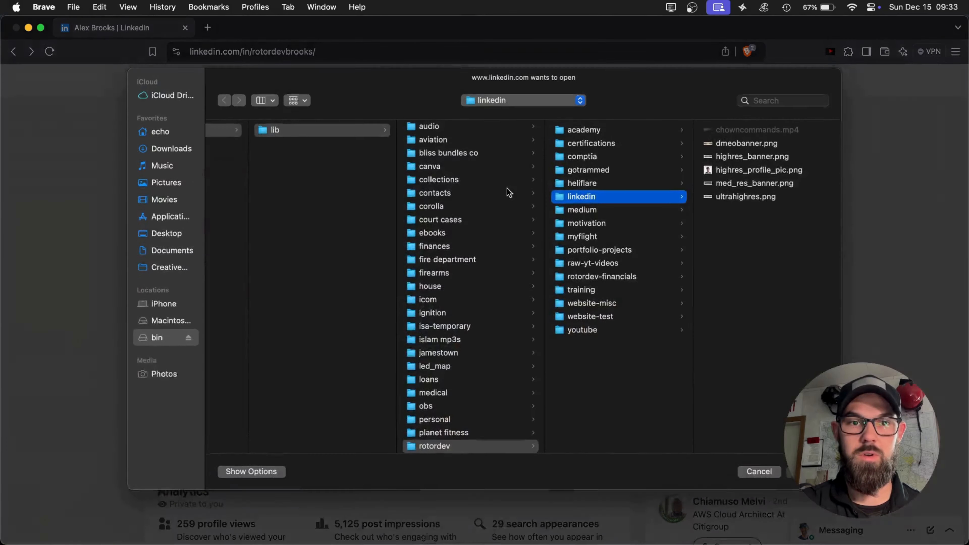
click(760, 147)
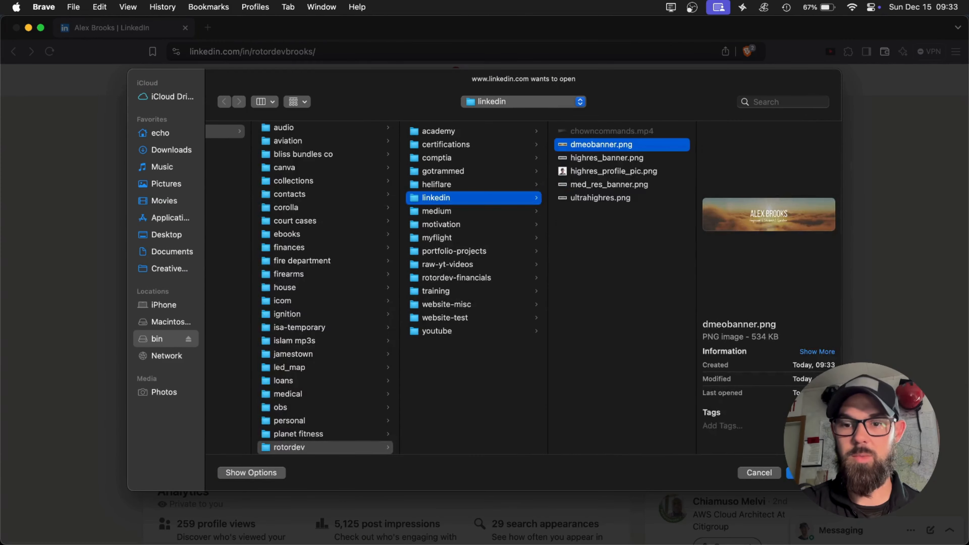
key(Return)
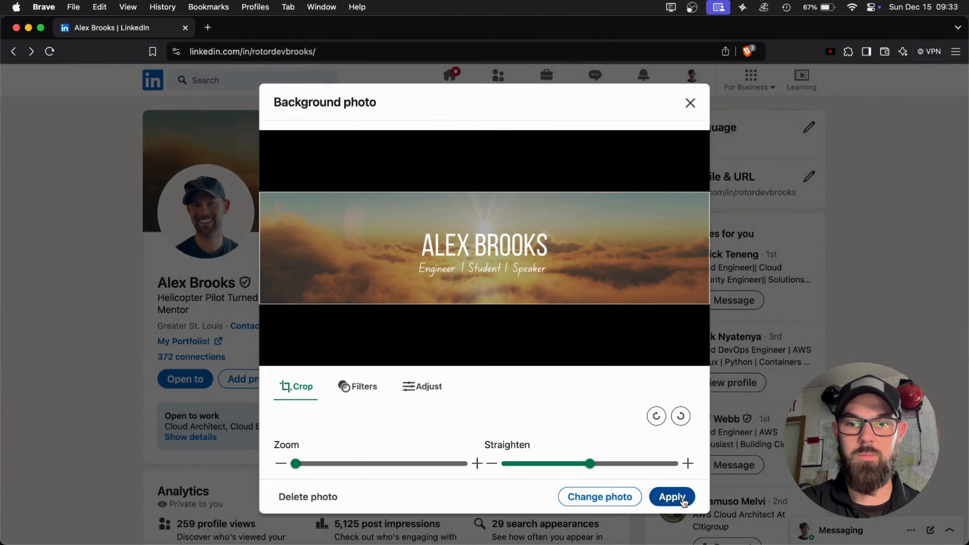
click(672, 497)
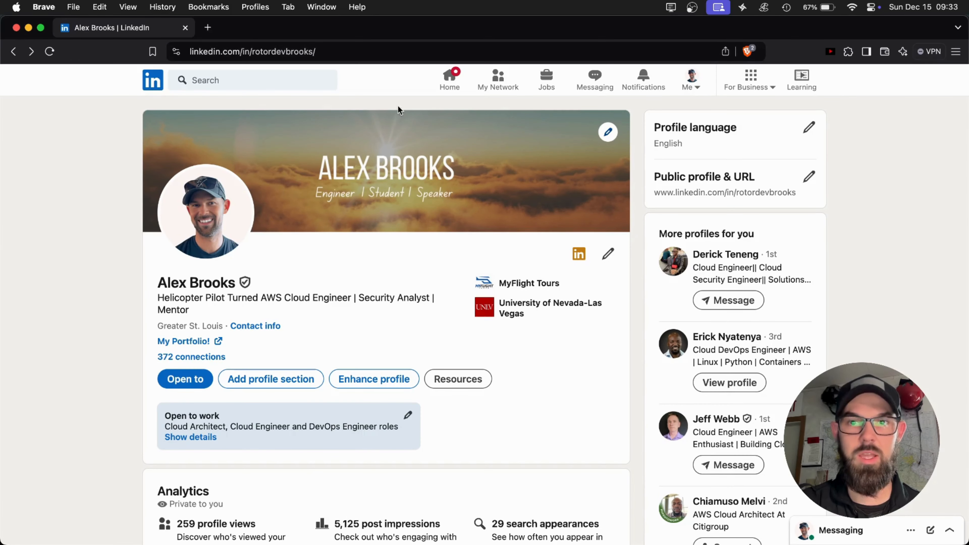
Inspect the new banner in the iPhone 14 Pro Max device view, checking the job-title line beside the profile photo.
right_click(900, 173)
click(851, 321)
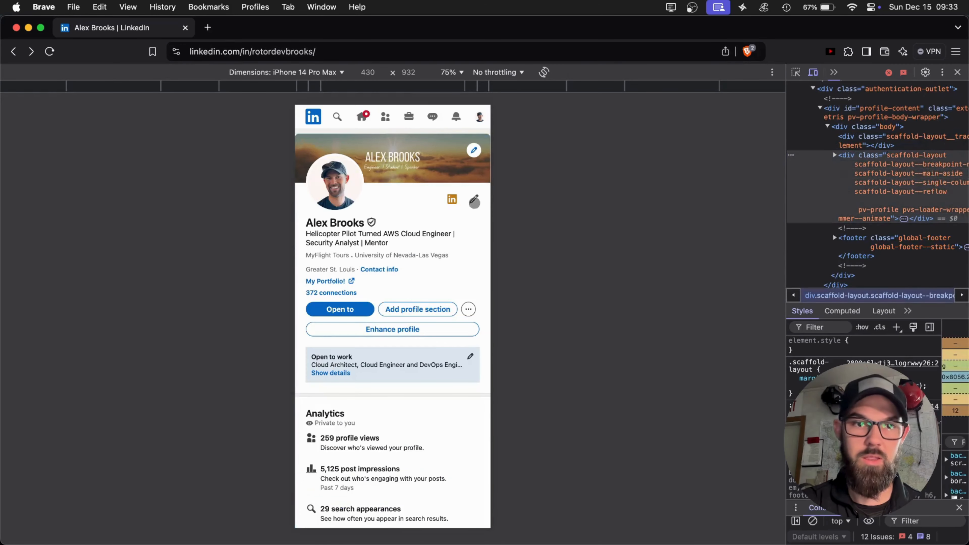
scroll(398, 201, up, 5)
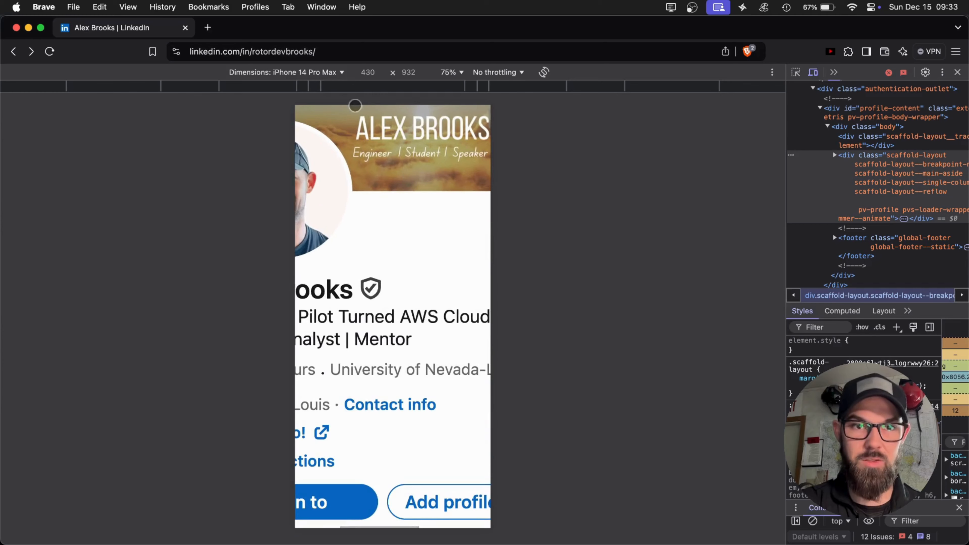
scroll(422, 176, down, 5)
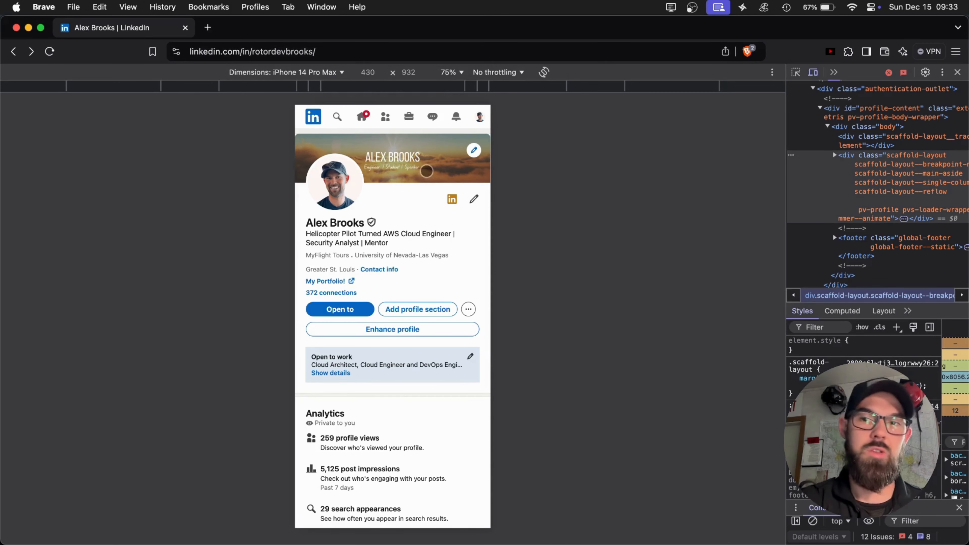
click(958, 72)
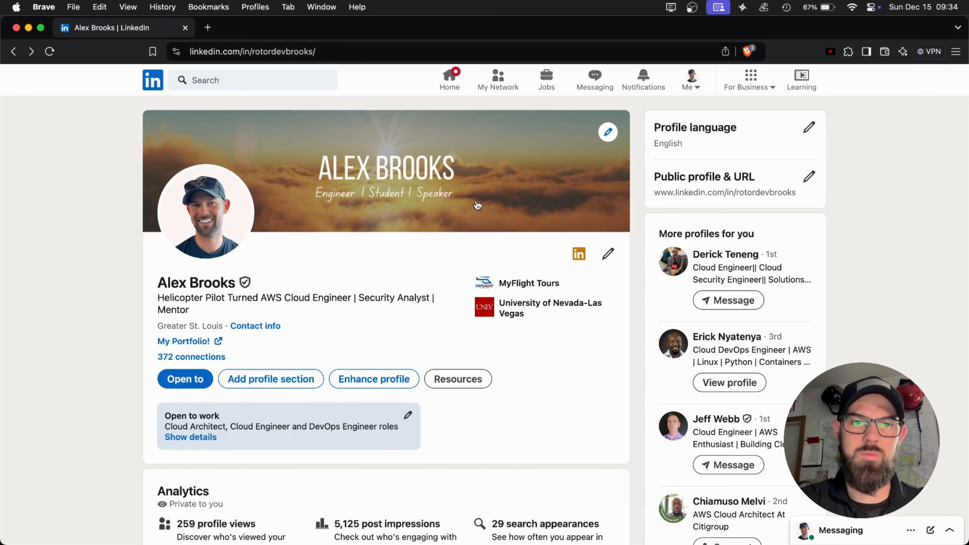
Replace the LinkedIn profile's background photo with med_res_banner.png from the linkedin folder and apply it.
click(608, 132)
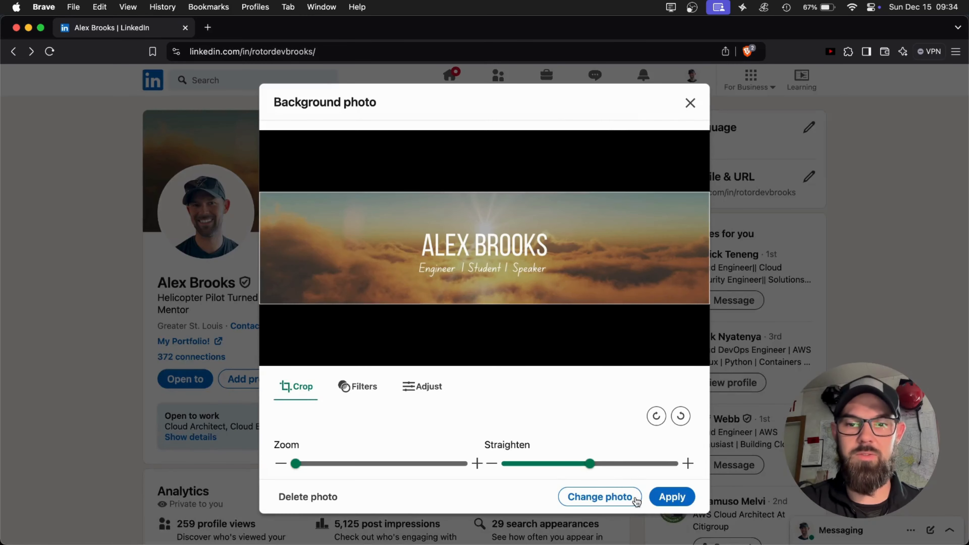
click(634, 497)
click(299, 191)
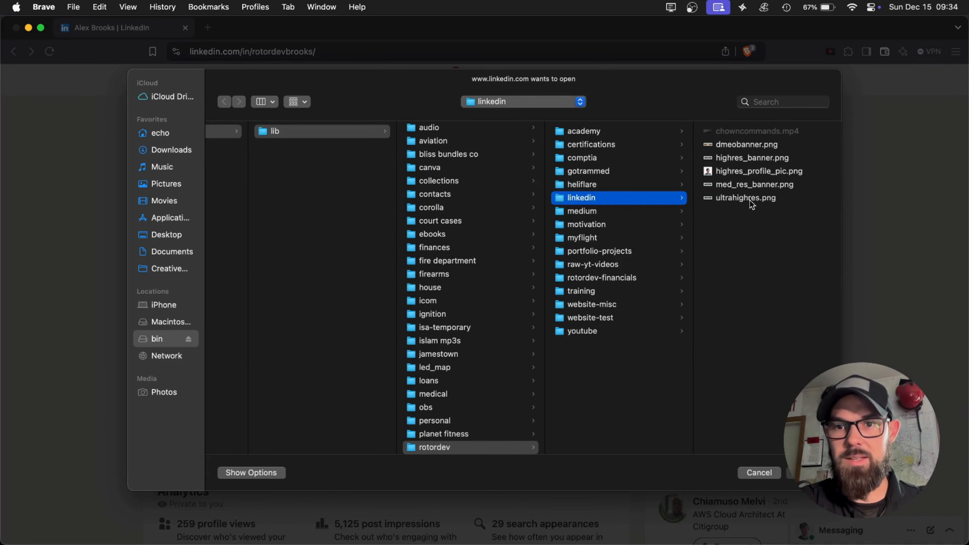
click(750, 199)
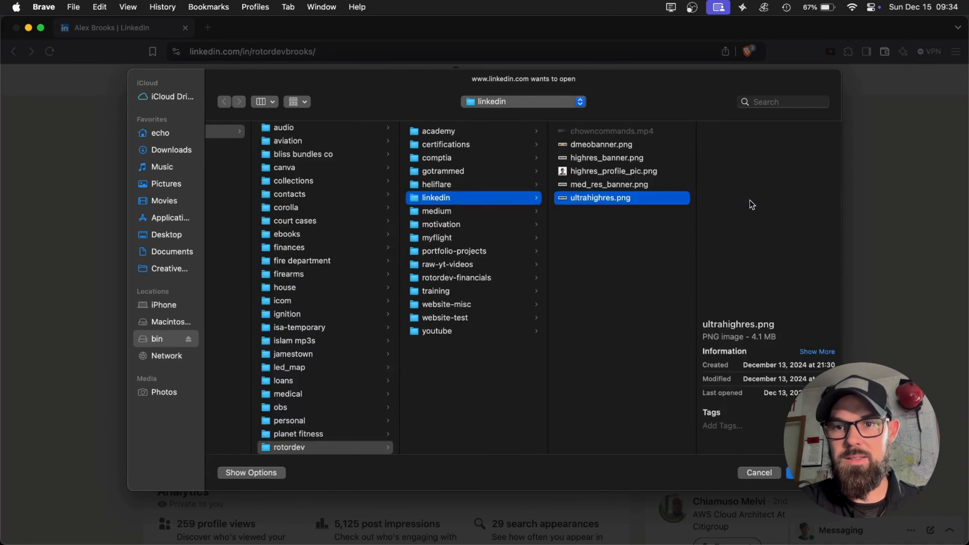
click(616, 188)
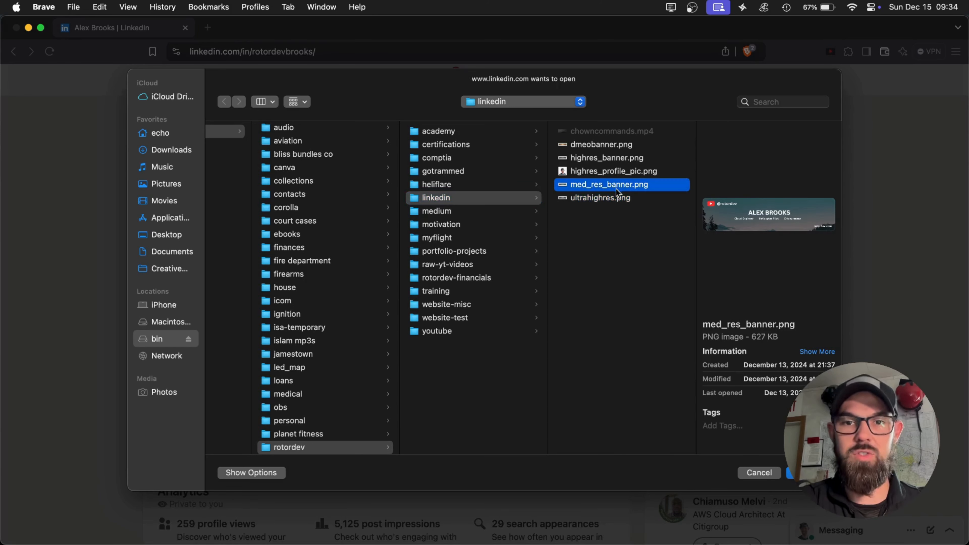
key(Return)
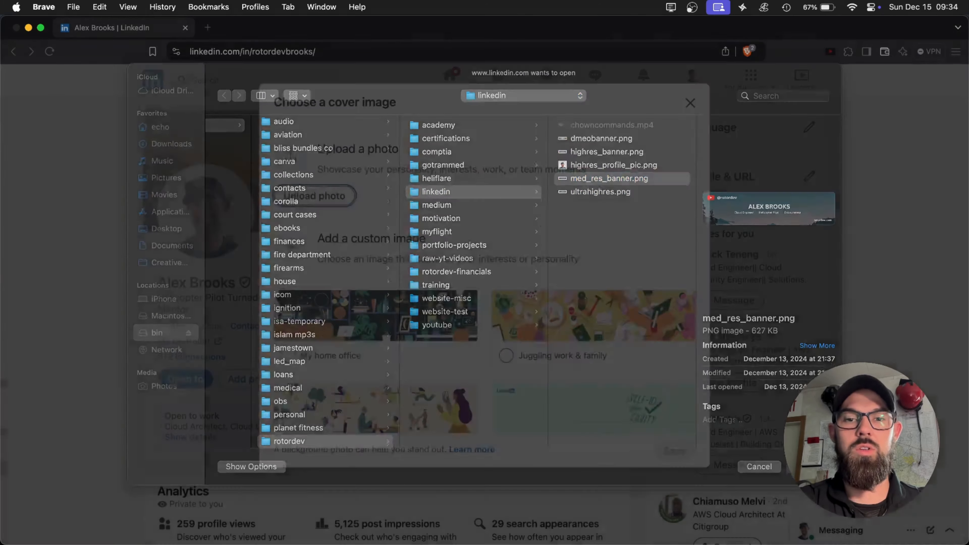
click(673, 497)
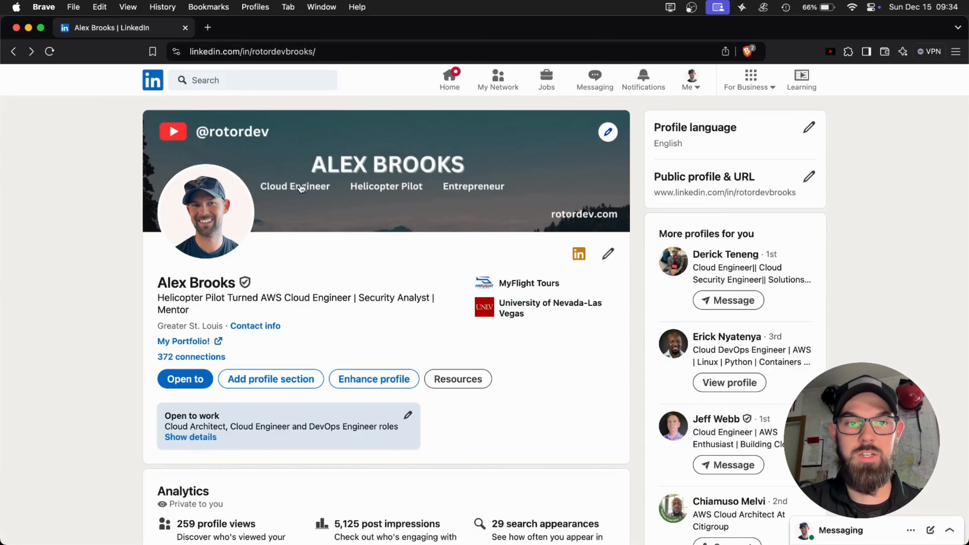
Check how the med_res_banner background appears in the mobile device view, then return to the desktop view.
right_click(914, 188)
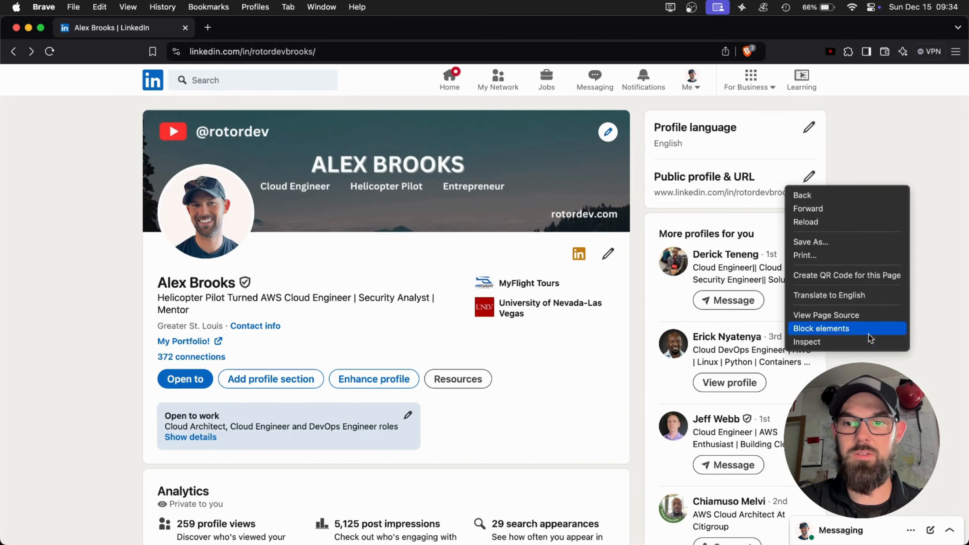
click(796, 167)
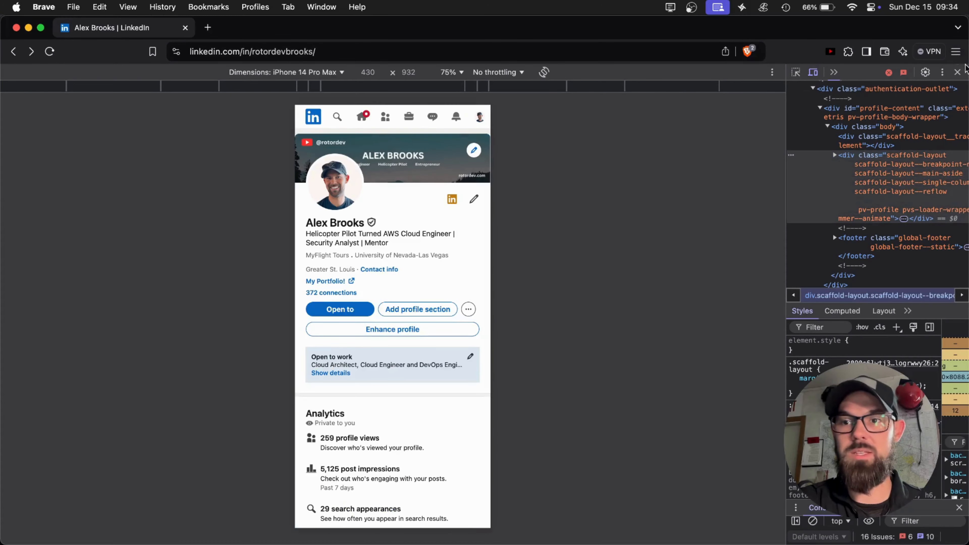
click(958, 72)
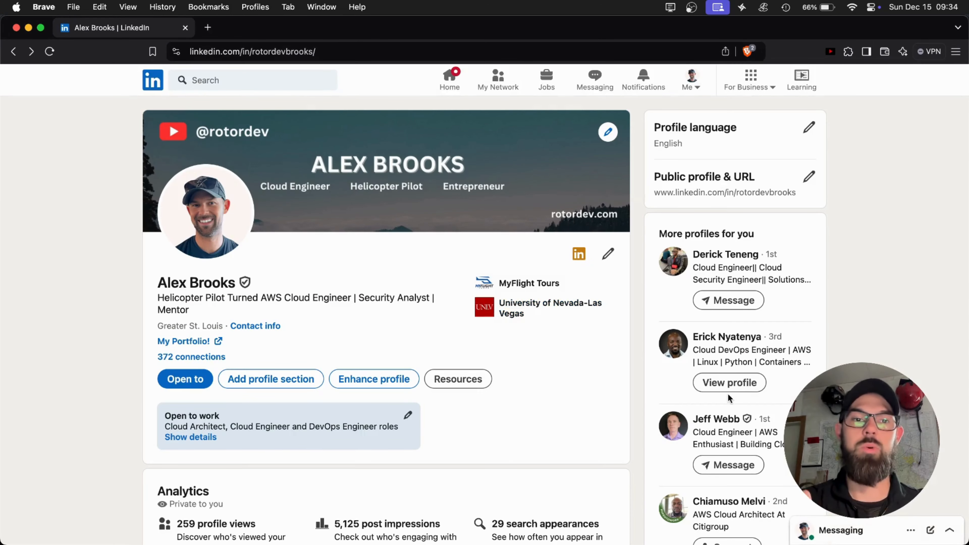